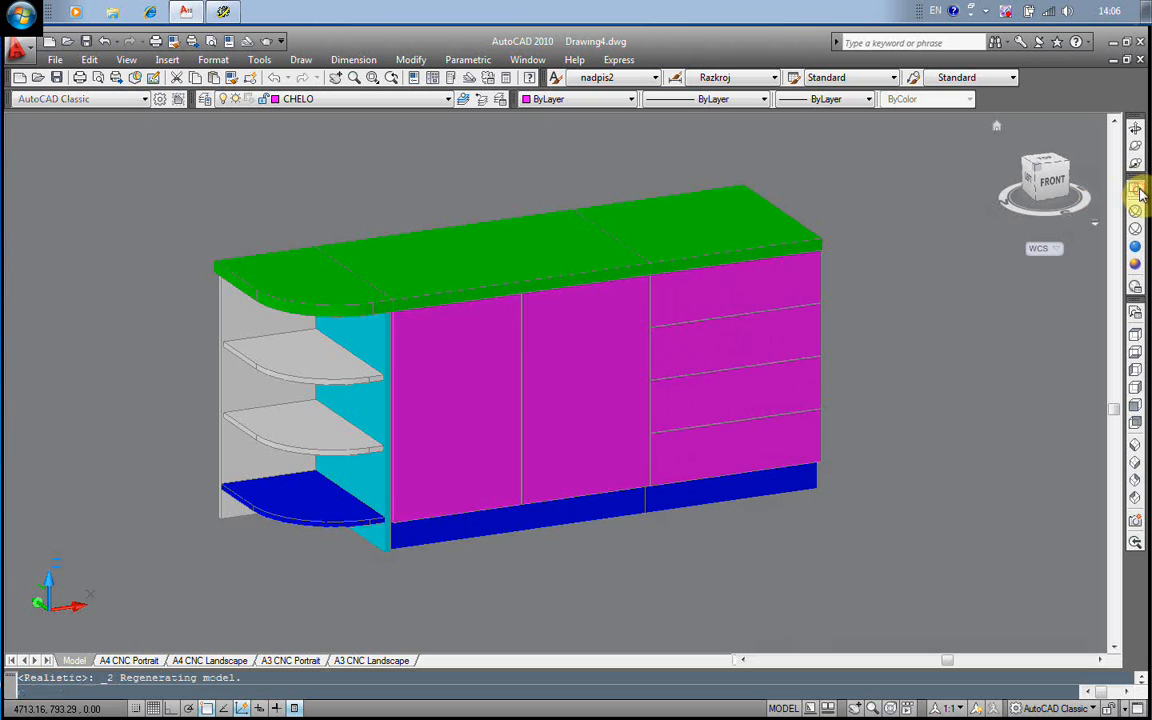
# Show the kitchen cabinets in top view, then switch to acadDraw and open the module numbering dialog (Номериране).
pyautogui.click(1136, 340)
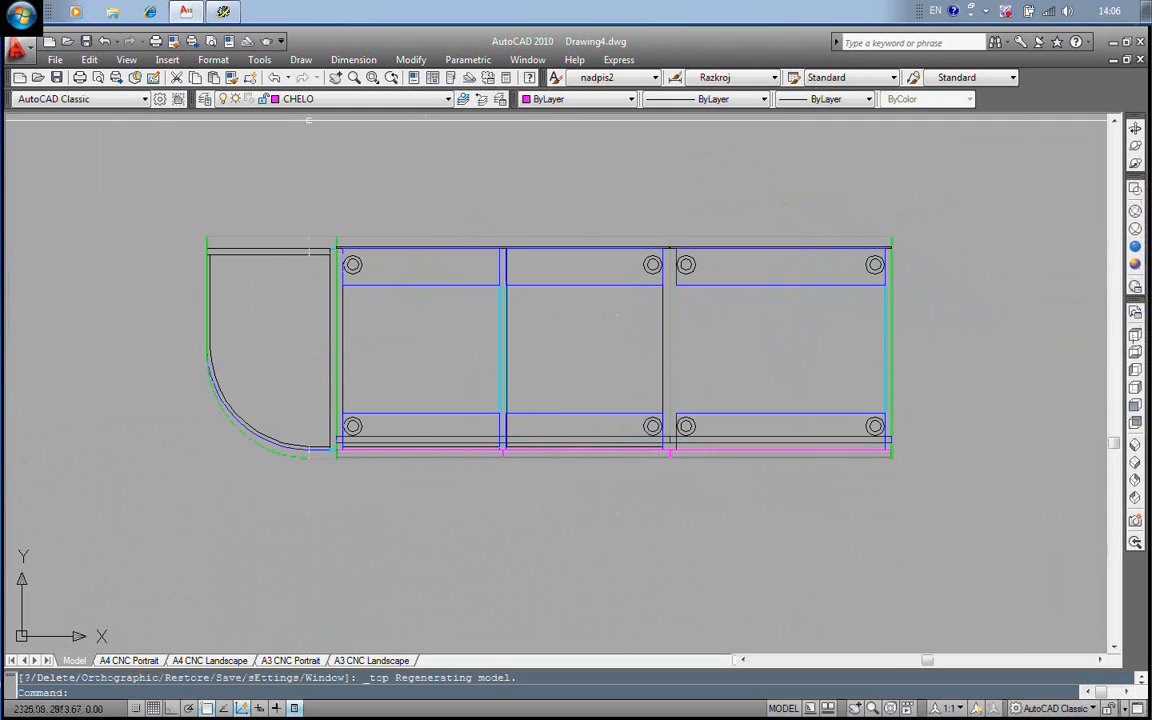
pyautogui.click(223, 11)
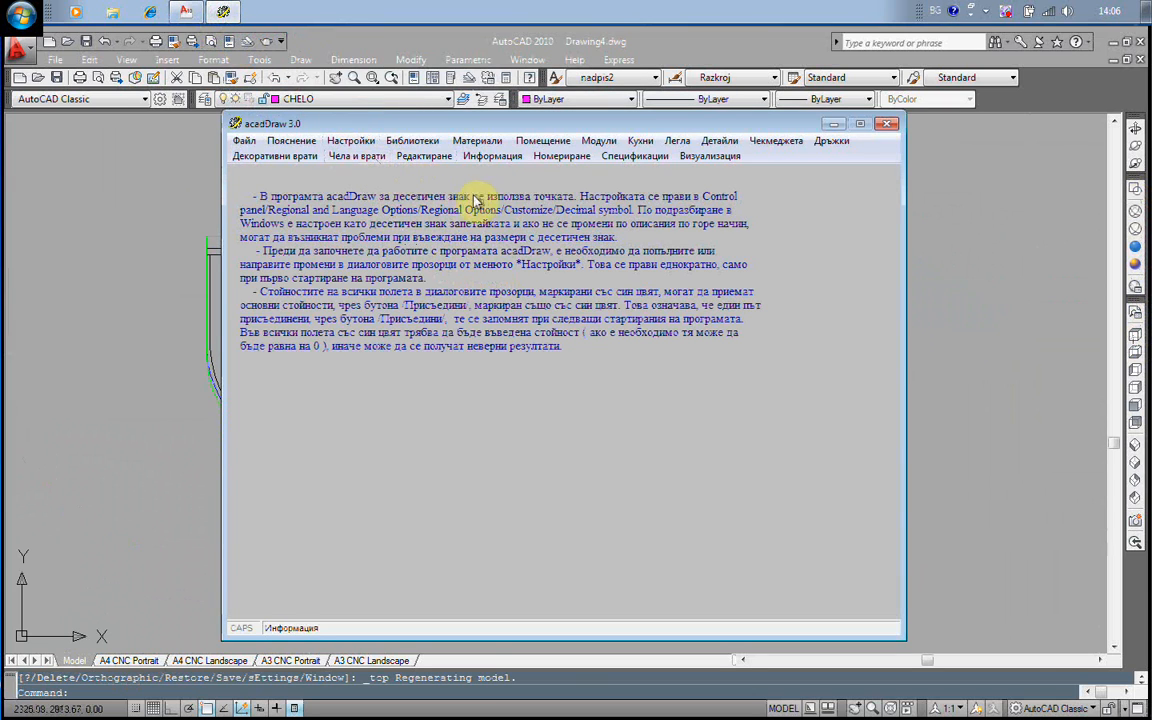
pyautogui.click(561, 156)
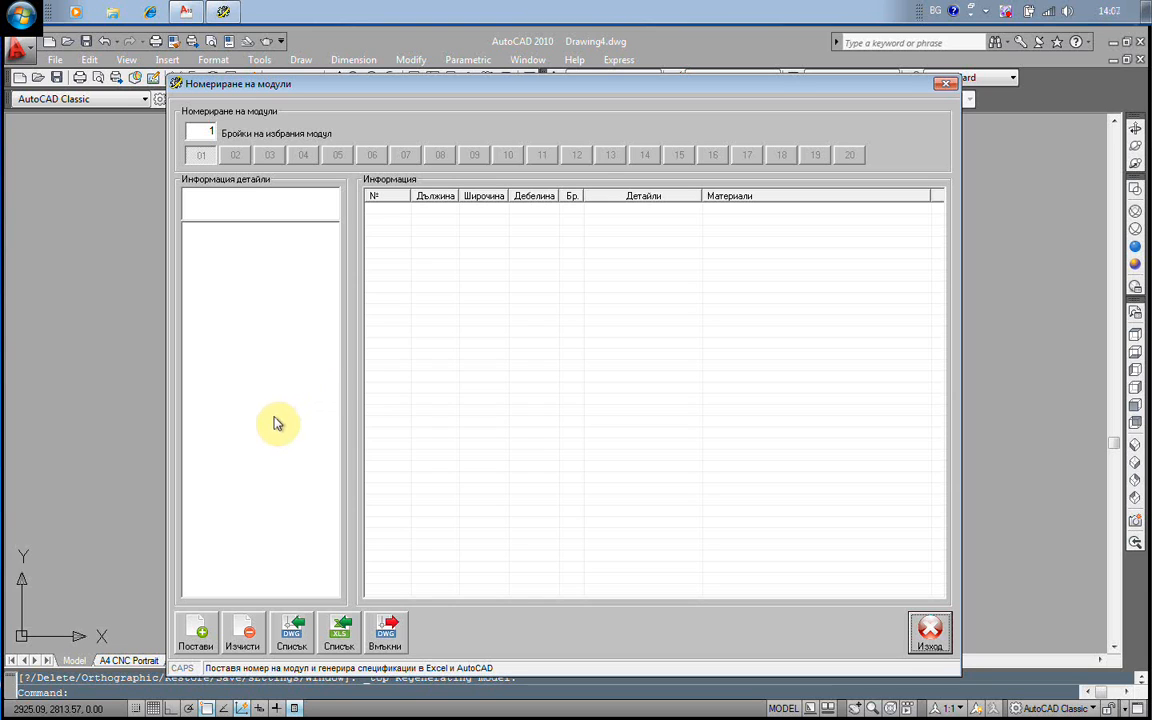
# Assign module number 01 to all parts of the rounded open-shelf end unit.
pyautogui.click(197, 638)
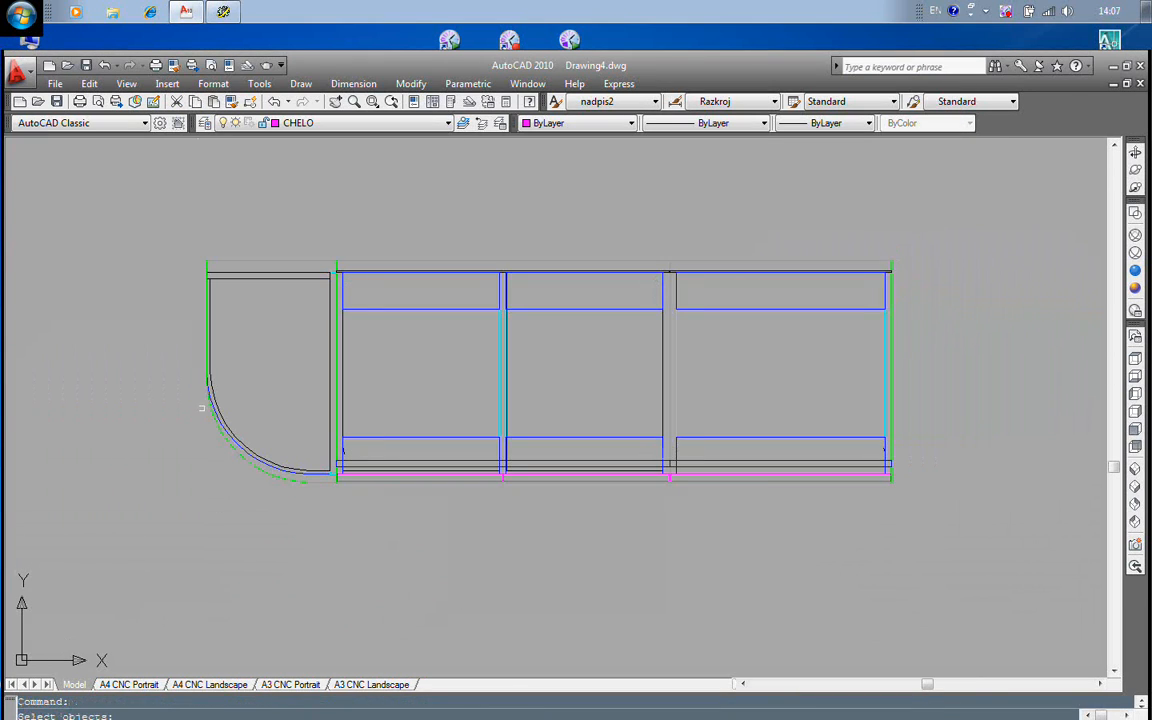
pyautogui.click(133, 215)
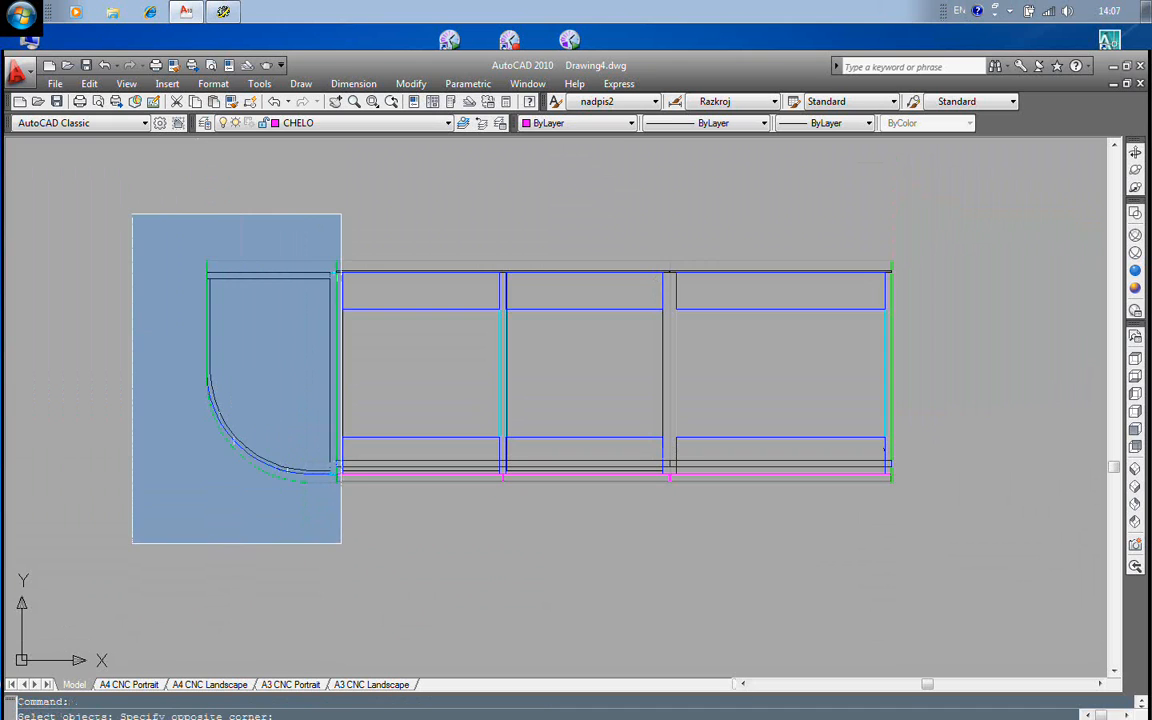
pyautogui.click(339, 543)
pyautogui.press('Return')
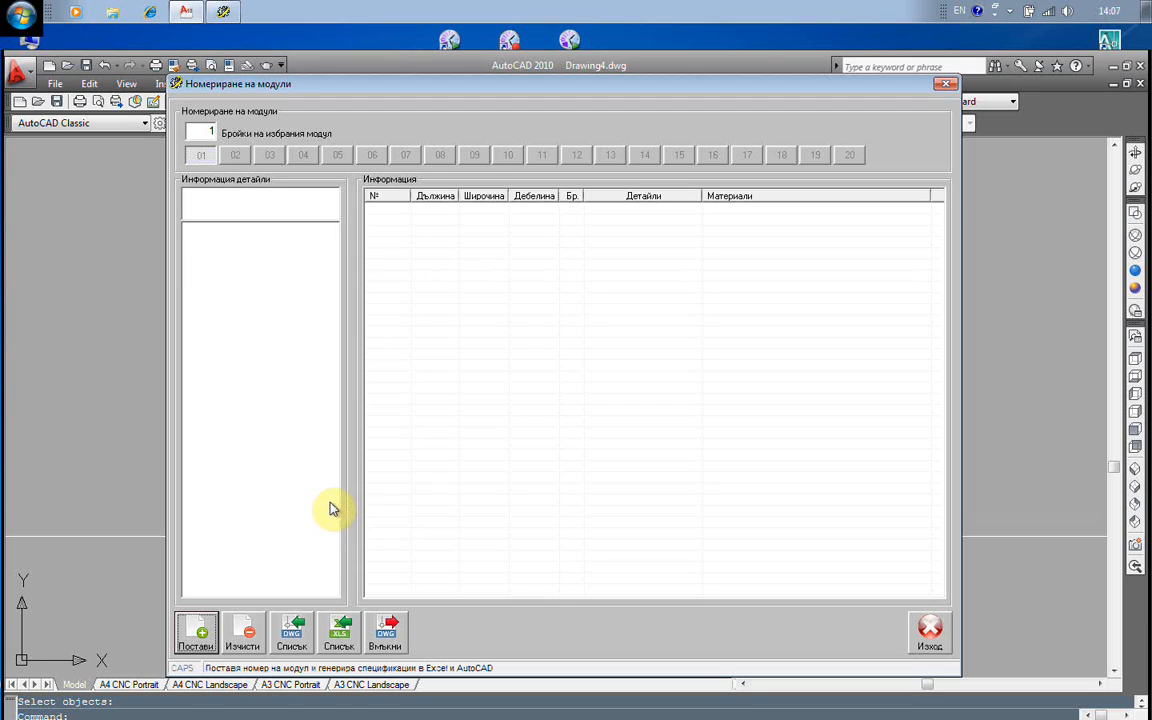
# Assign module number 02 to all parts of the middle two-door cabinet.
pyautogui.click(232, 157)
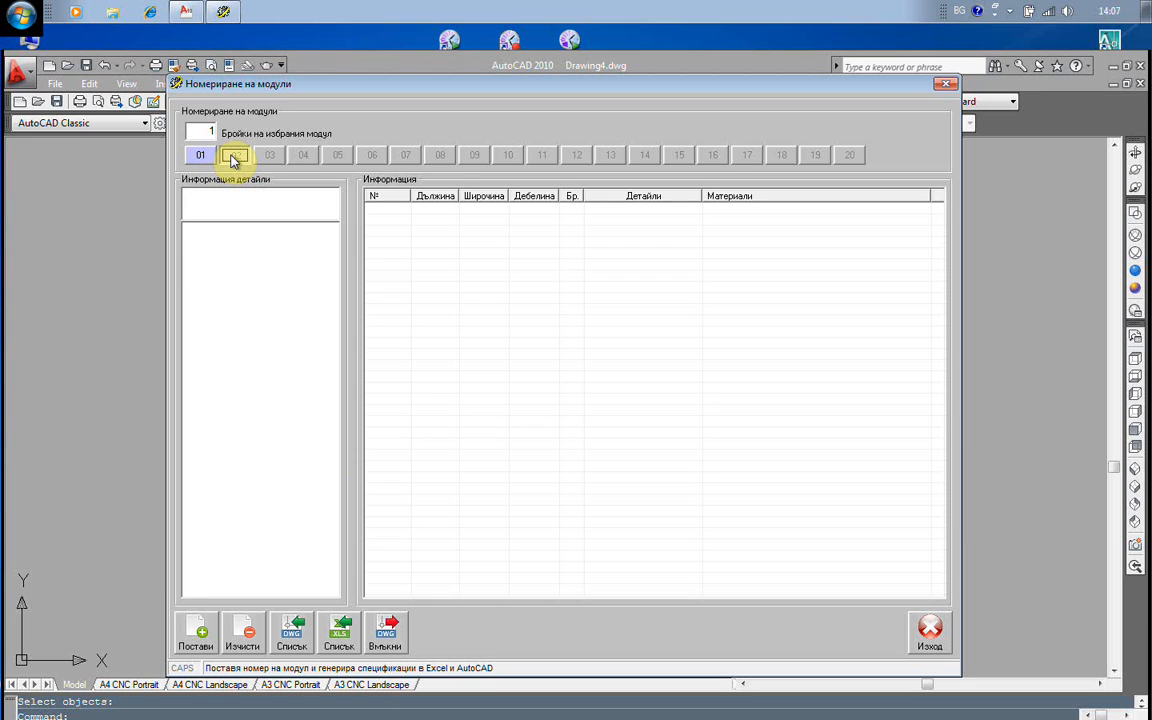
pyautogui.click(195, 630)
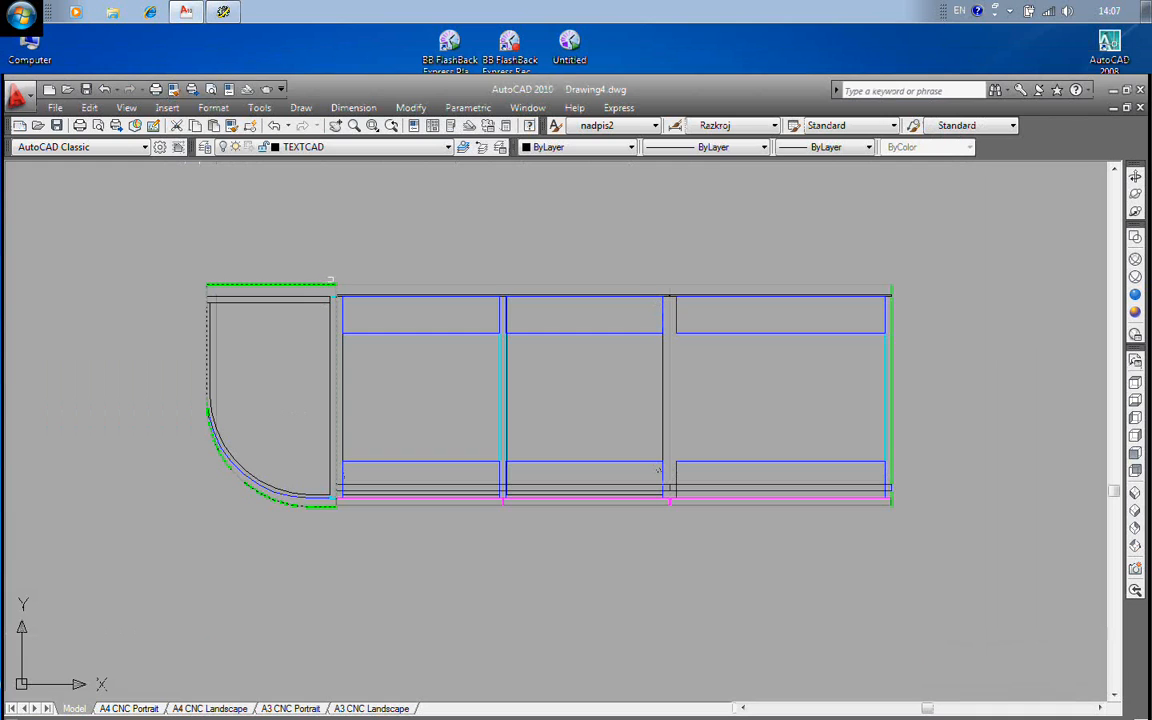
pyautogui.click(331, 278)
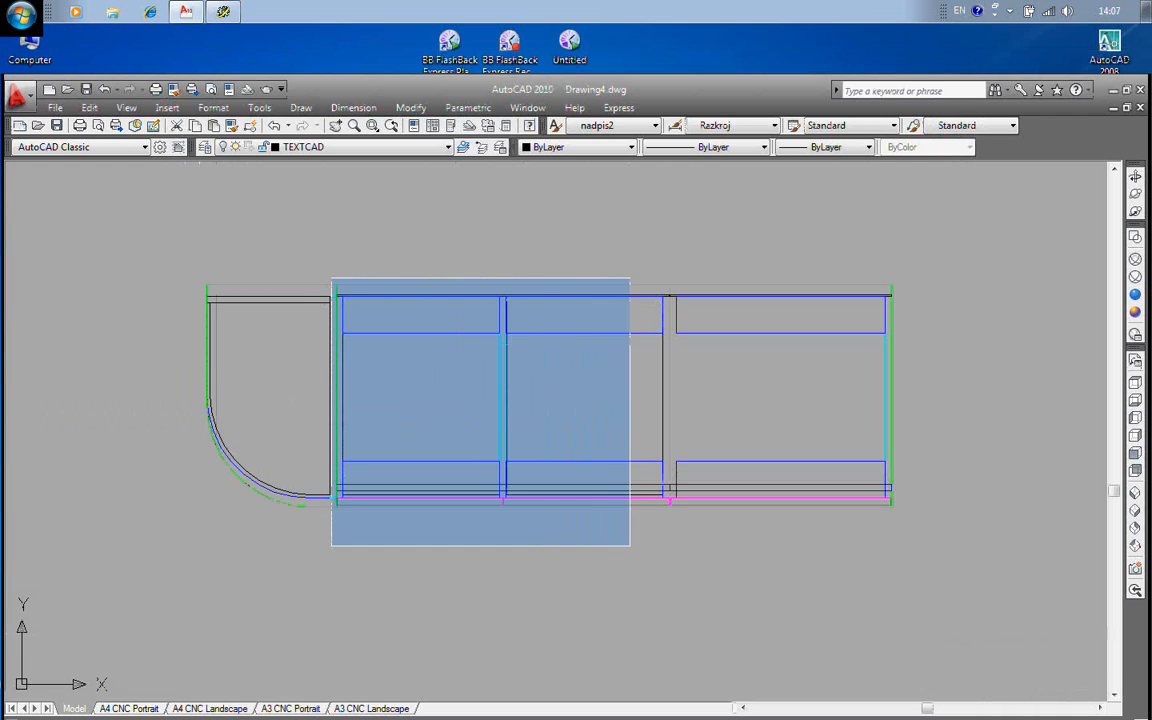
pyautogui.click(666, 542)
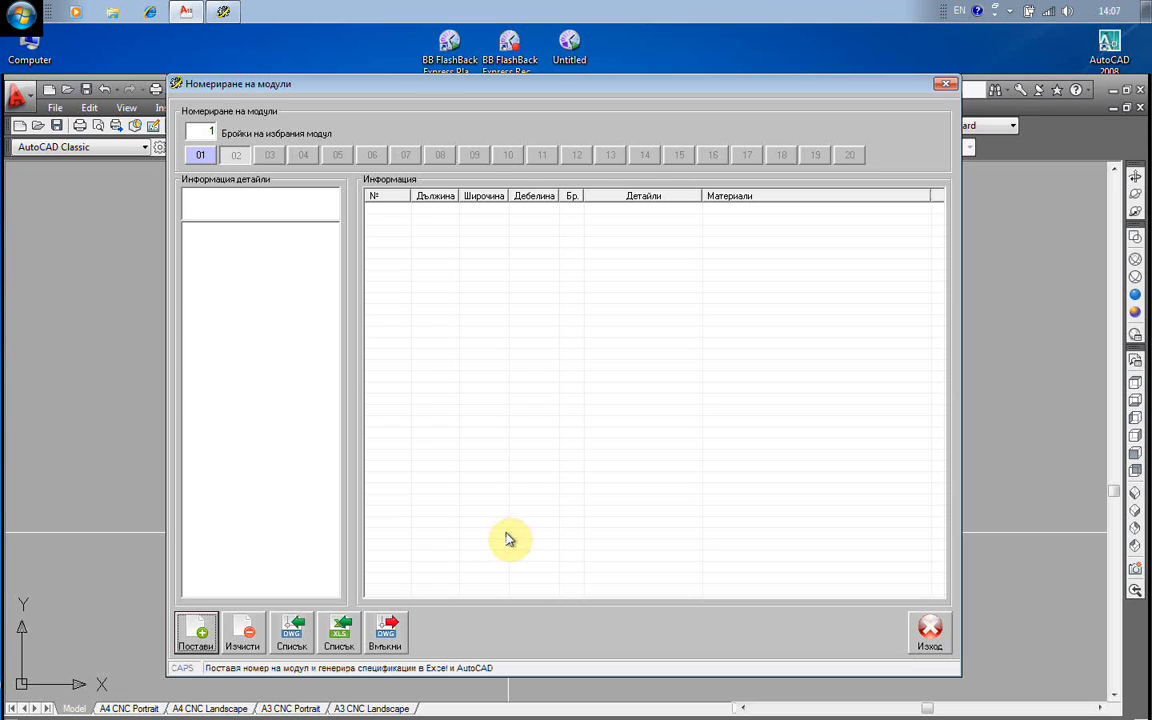
# Assign module number 03 to all parts of the drawer cabinet at the straight end of the row.
pyautogui.click(268, 158)
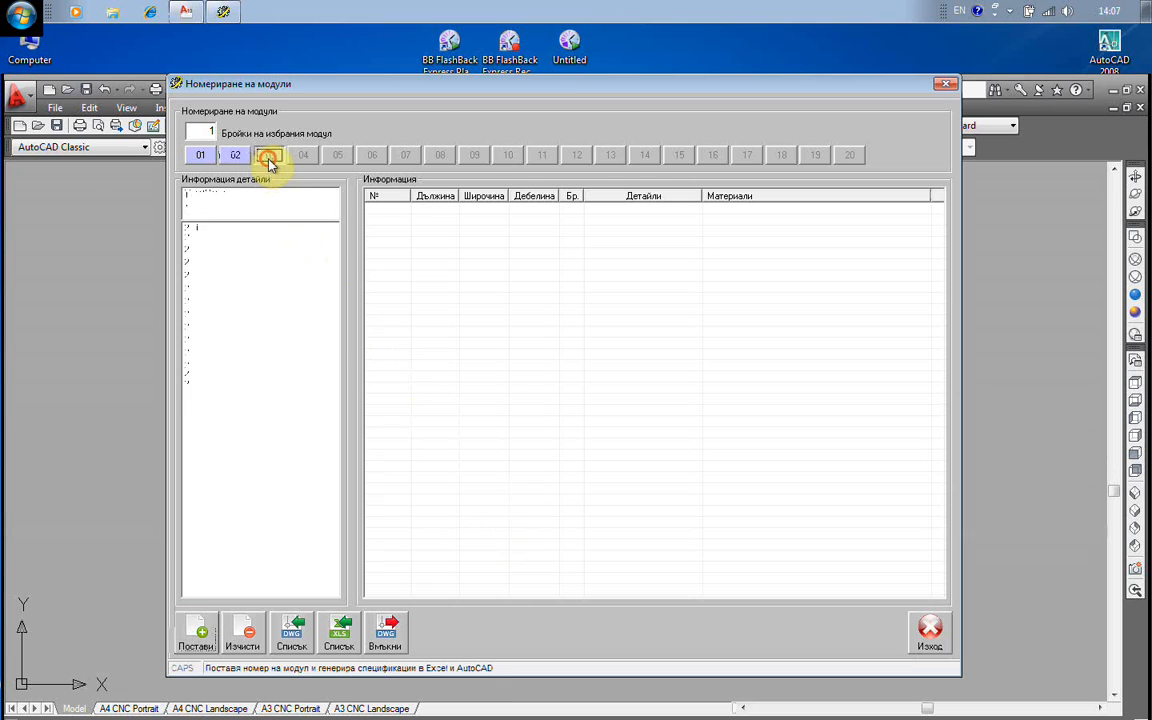
pyautogui.click(192, 640)
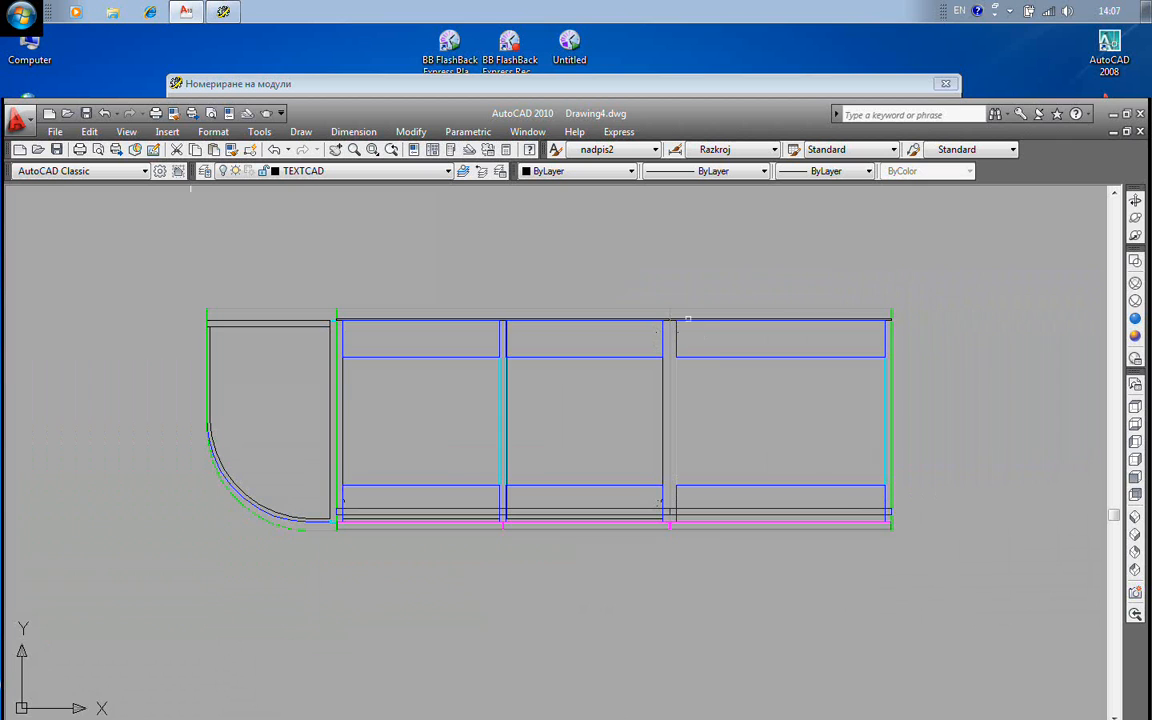
pyautogui.click(669, 294)
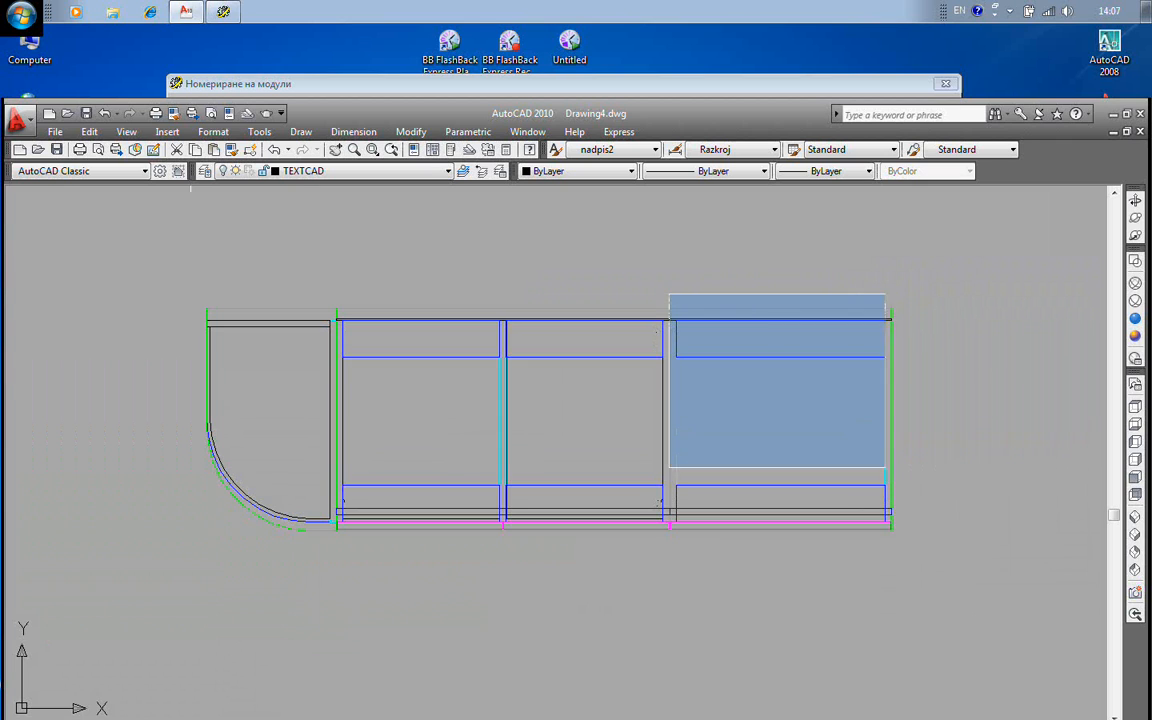
pyautogui.click(944, 540)
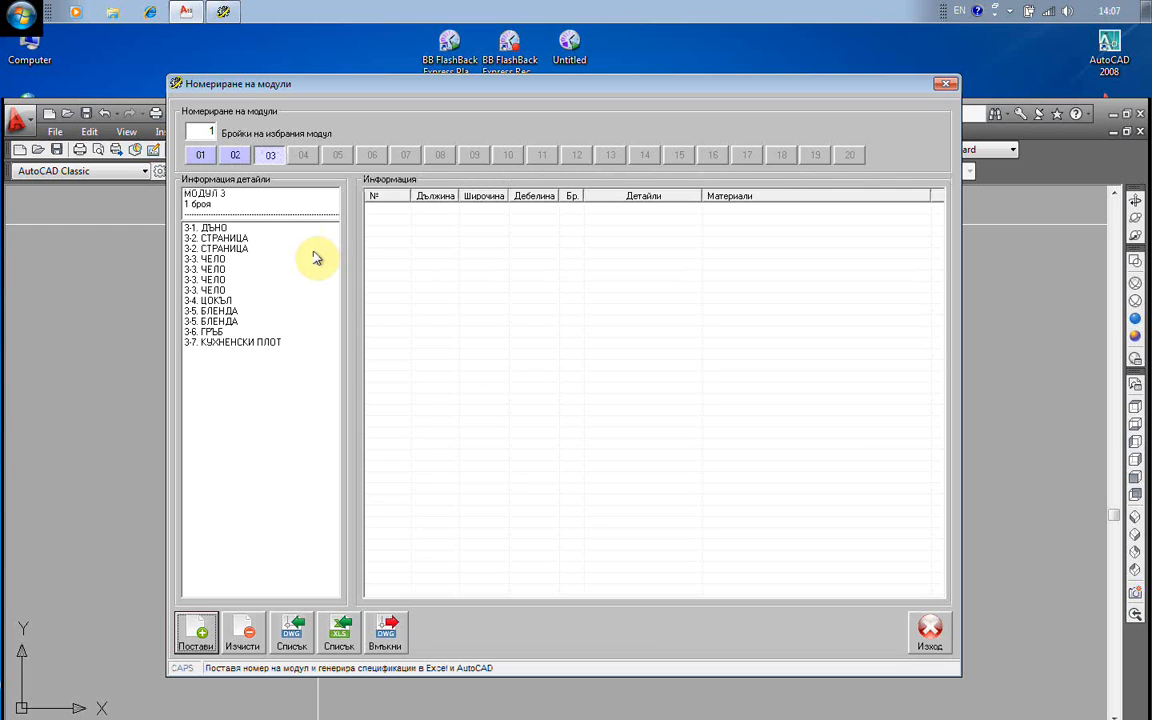
# Review the numbered part lists of modules 01, 02 and 03 one after another.
pyautogui.click(200, 155)
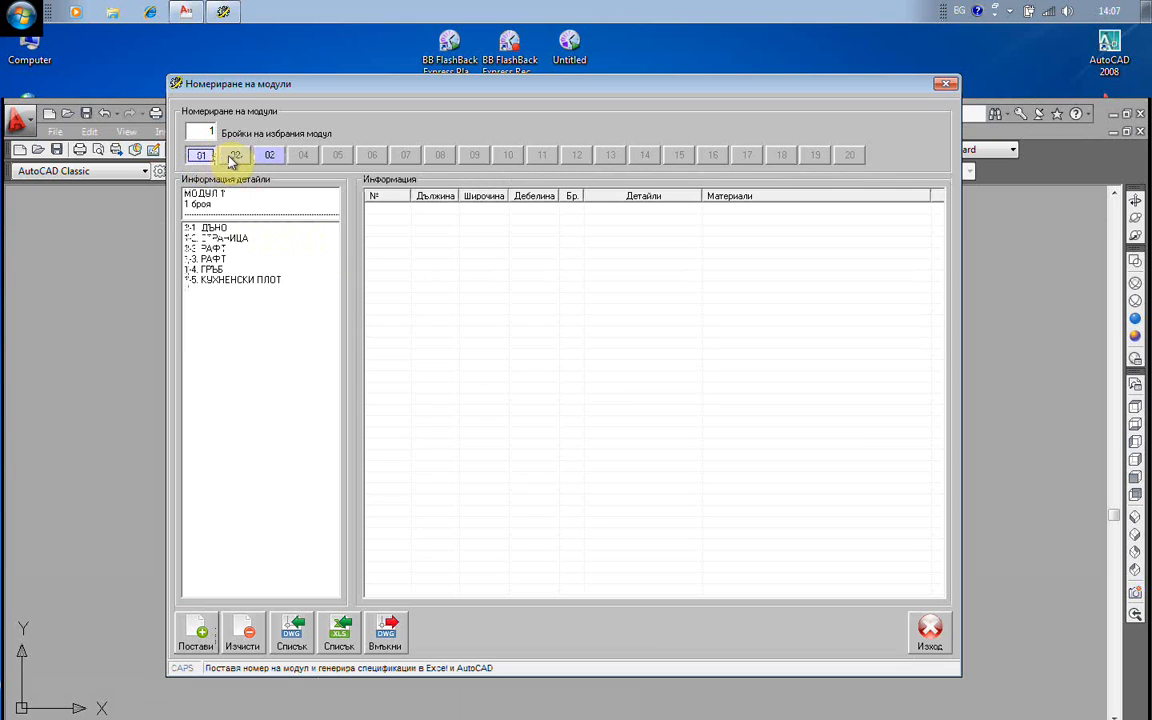
pyautogui.click(231, 161)
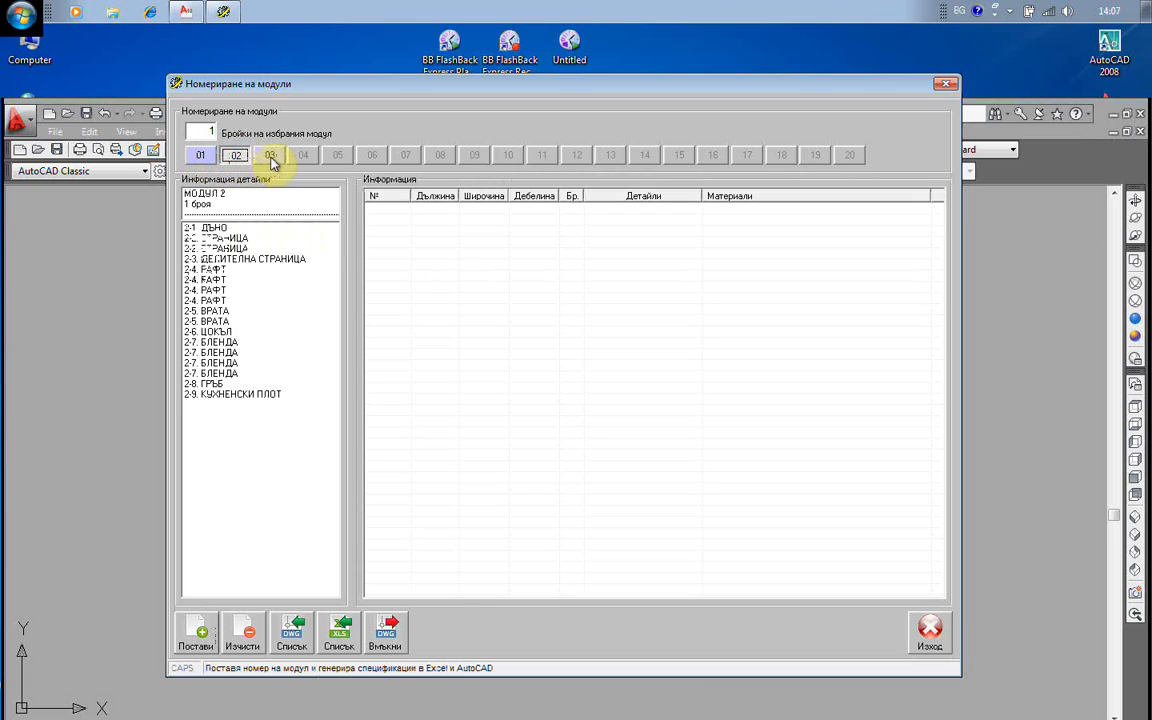
pyautogui.click(273, 162)
pyautogui.click(200, 156)
pyautogui.click(236, 157)
pyautogui.click(272, 160)
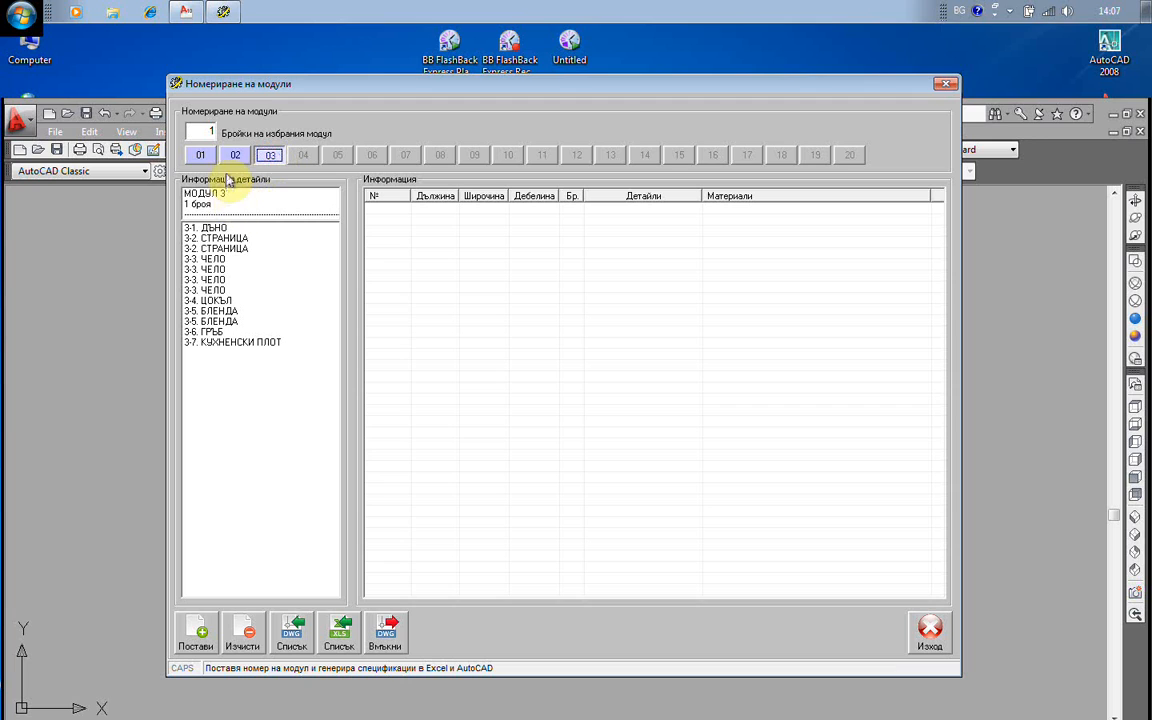
pyautogui.click(236, 157)
pyautogui.click(200, 160)
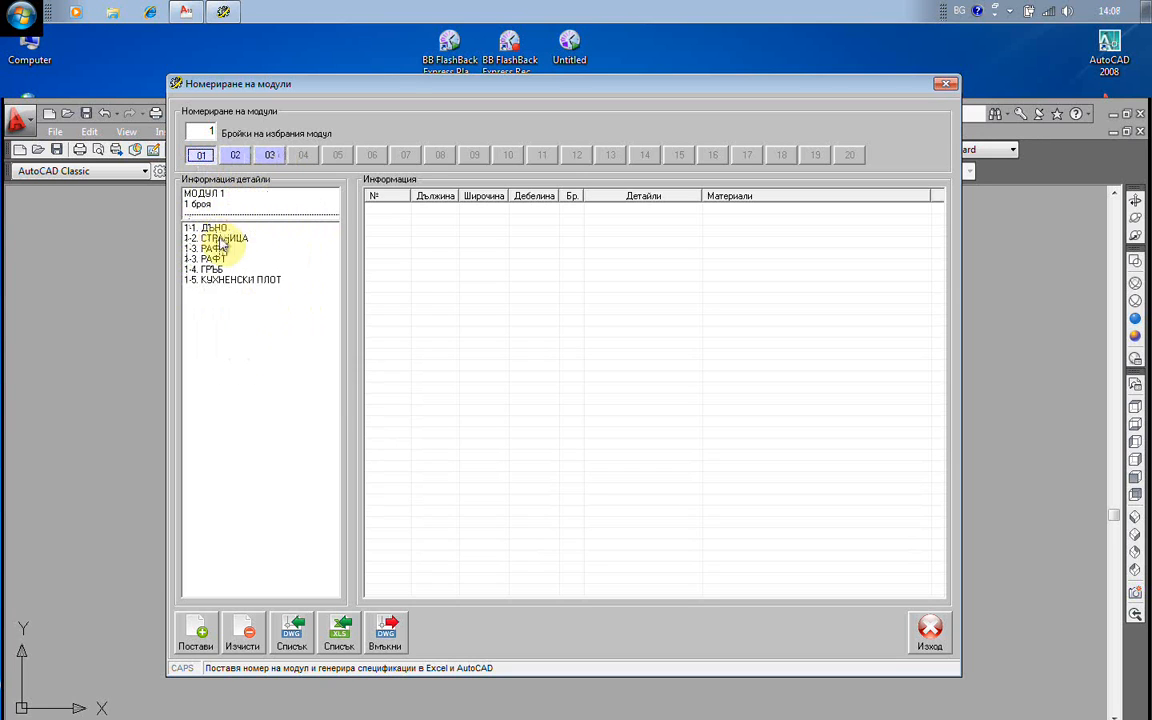
# Read the parts of all three cabinet modules from the drawing into the information table with Вмъкни.
pyautogui.click(385, 630)
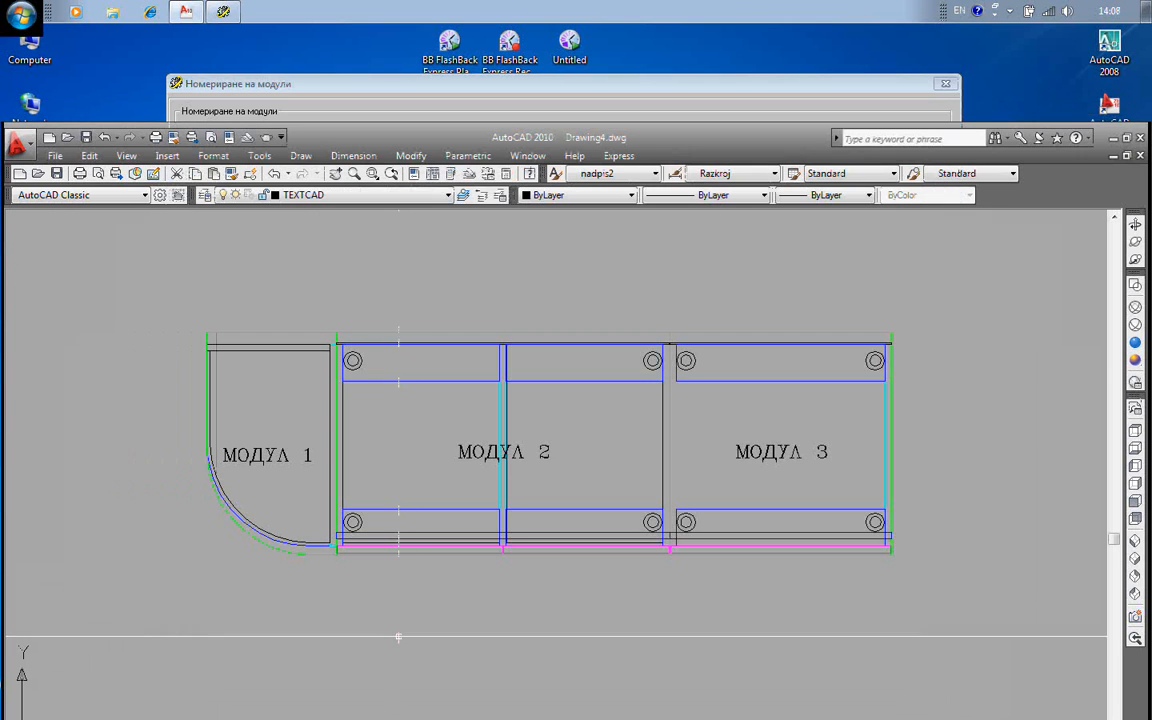
pyautogui.click(167, 270)
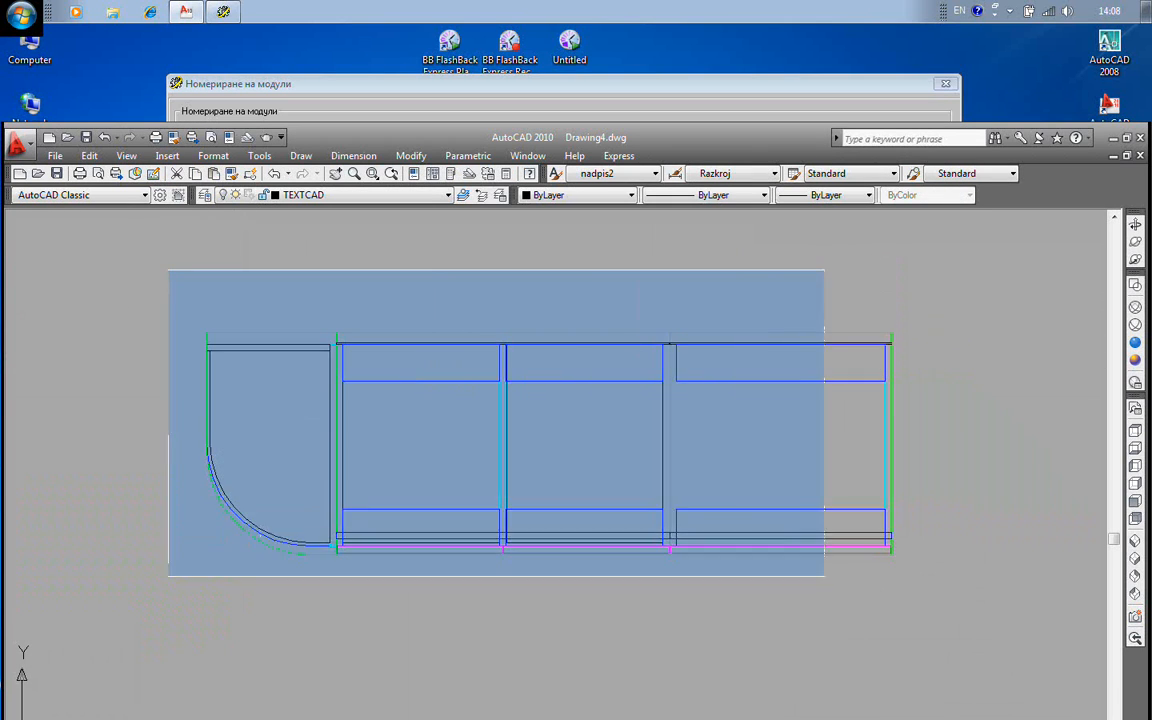
pyautogui.click(944, 617)
pyautogui.press('Return')
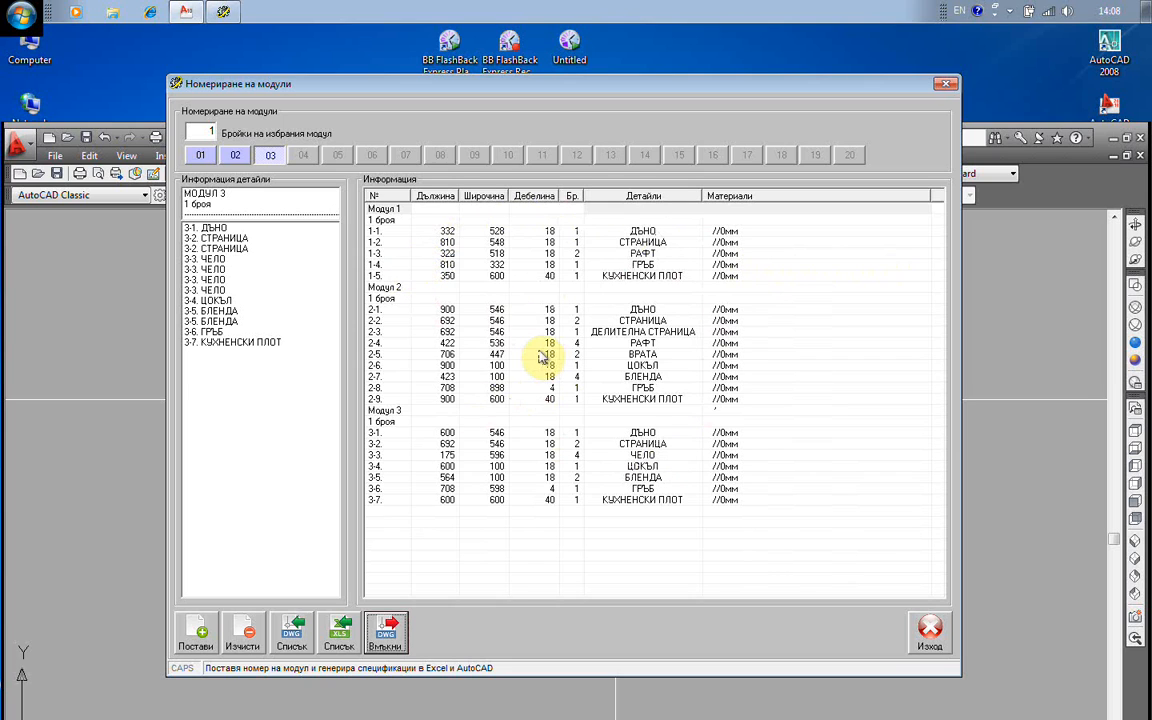
# Export the parts specification of all three cabinet modules to an Excel list.
pyautogui.click(342, 640)
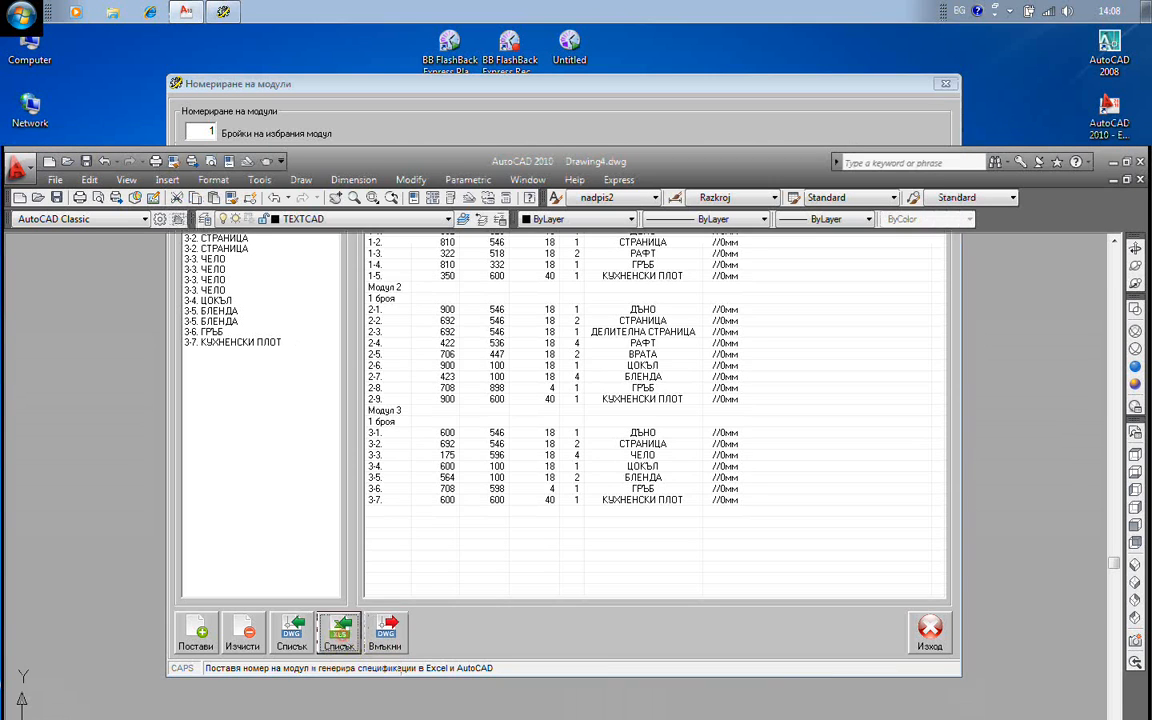
pyautogui.click(144, 288)
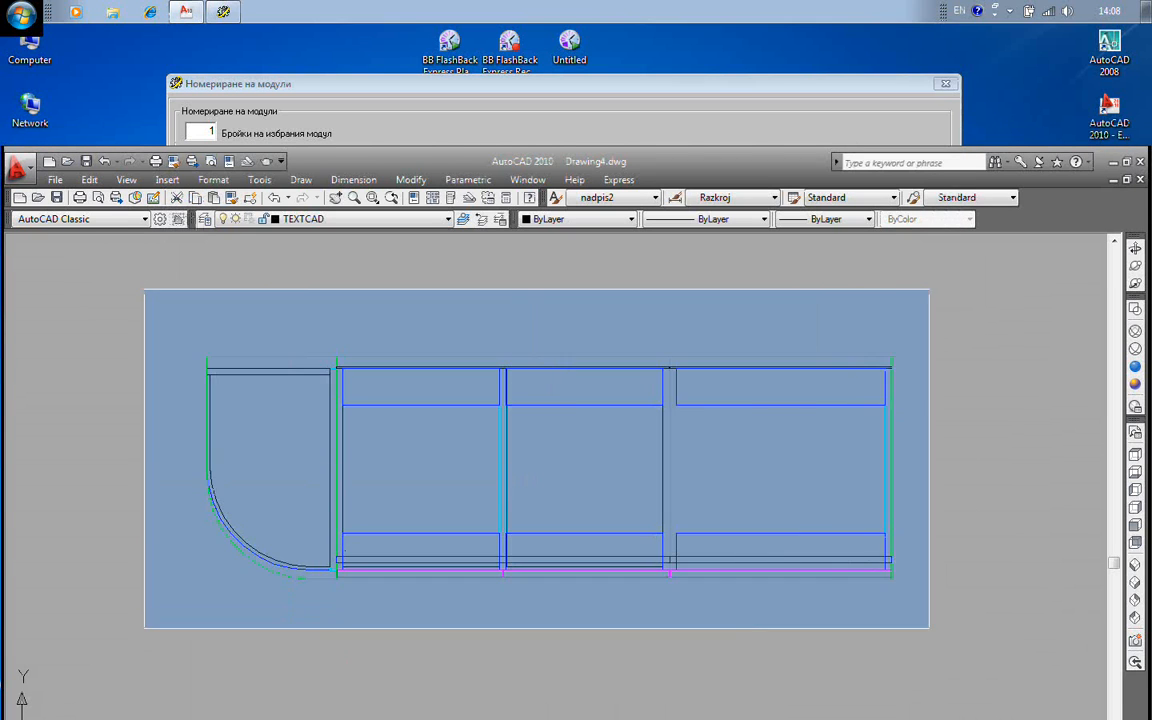
pyautogui.click(964, 641)
pyautogui.press('Return')
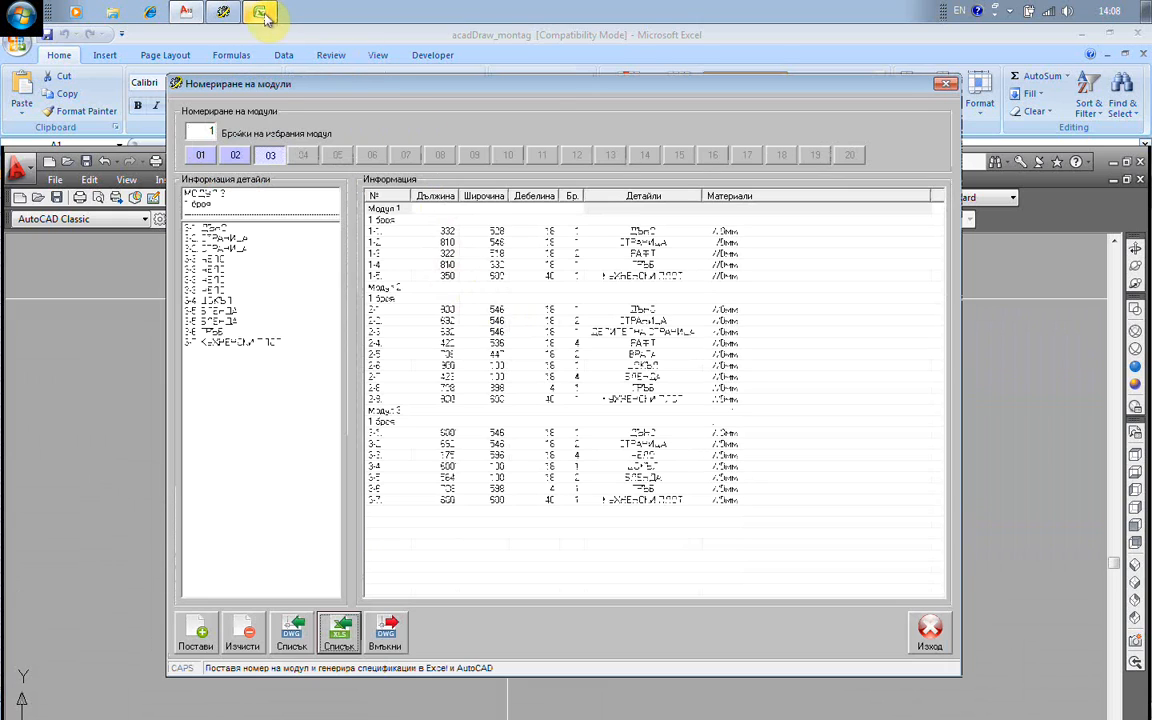
# Switch to Excel, examine the acadDraw_montag parts specification, and close it without saving.
pyautogui.click(262, 13)
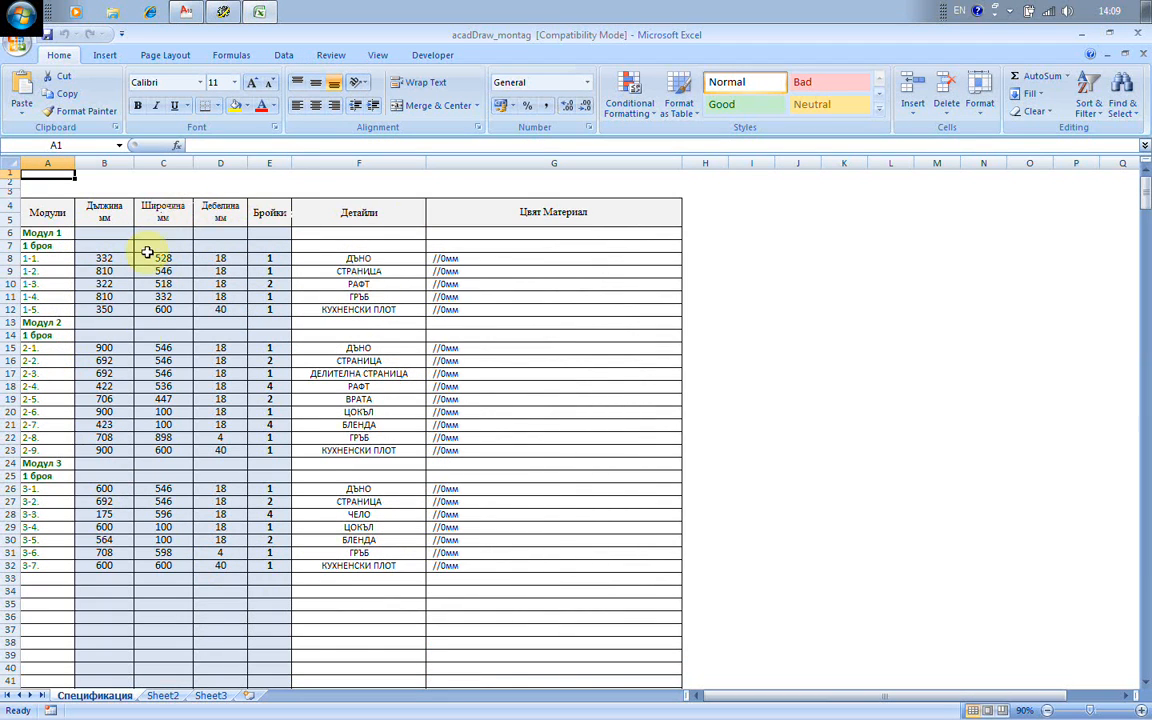
pyautogui.click(20, 44)
pyautogui.click(306, 427)
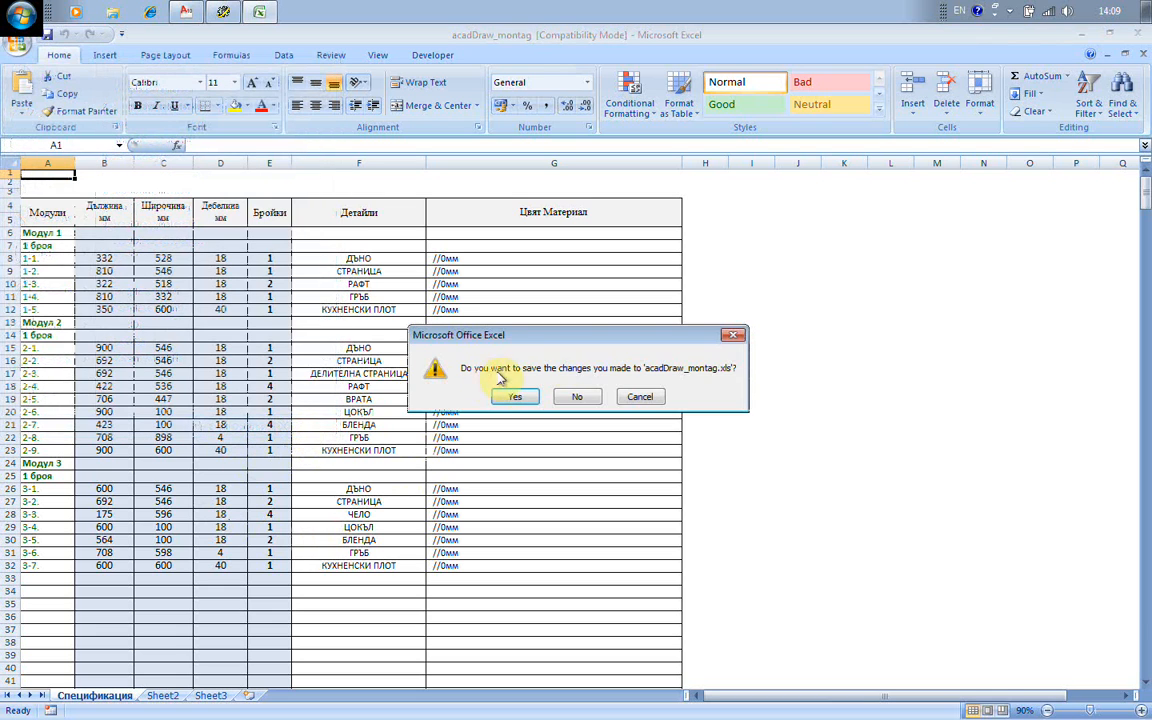
pyautogui.click(578, 398)
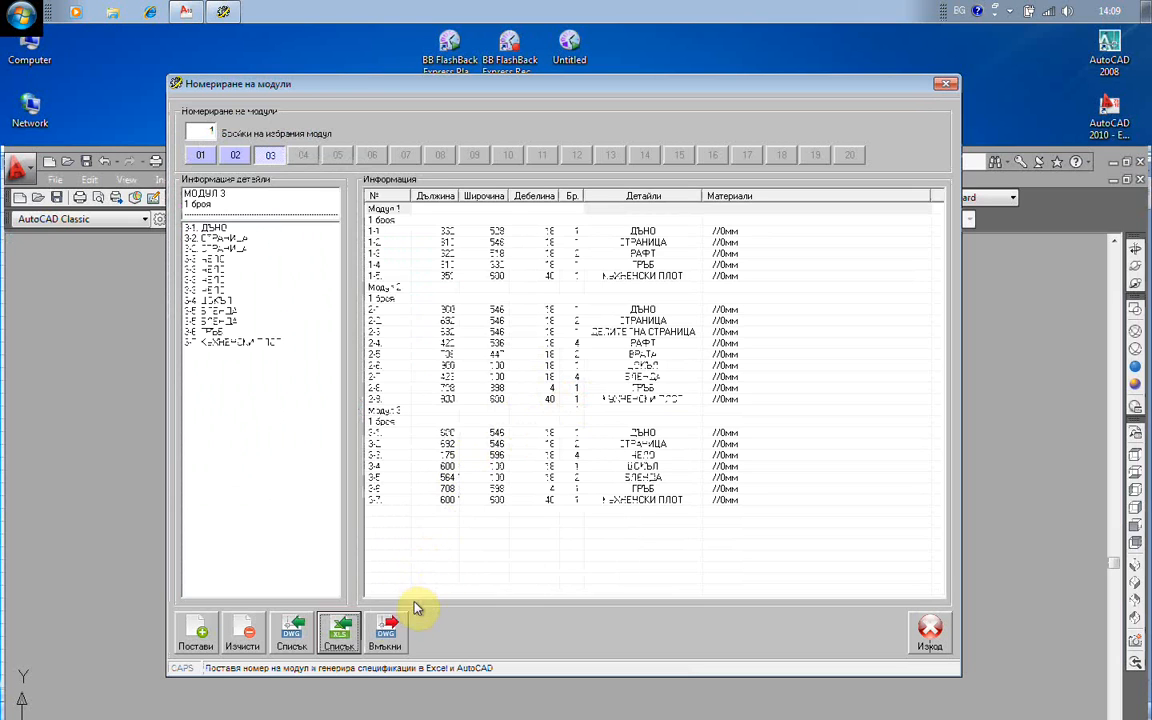
# Insert the parts list of all three modules as text into the AutoCAD drawing, in the empty area to the right of the cabinets.
pyautogui.click(291, 640)
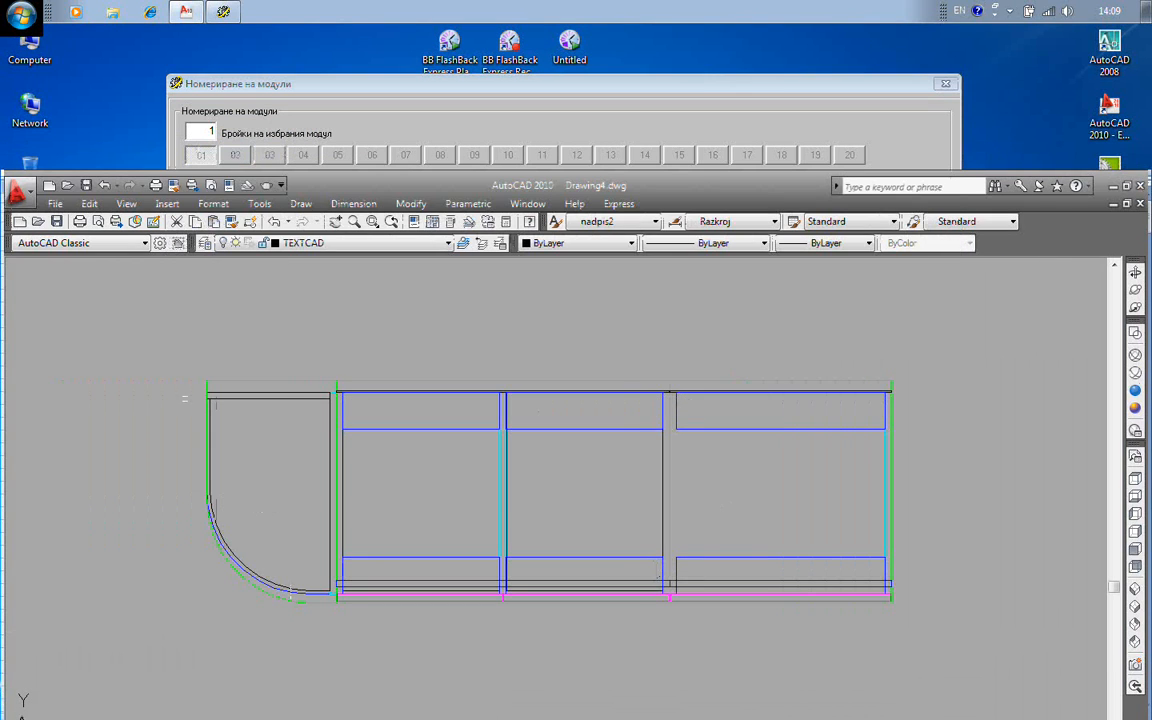
pyautogui.moveTo(122, 284)
pyautogui.mouseDown()
pyautogui.moveTo(790, 600)
pyautogui.moveTo(860, 590)
pyautogui.mouseUp()
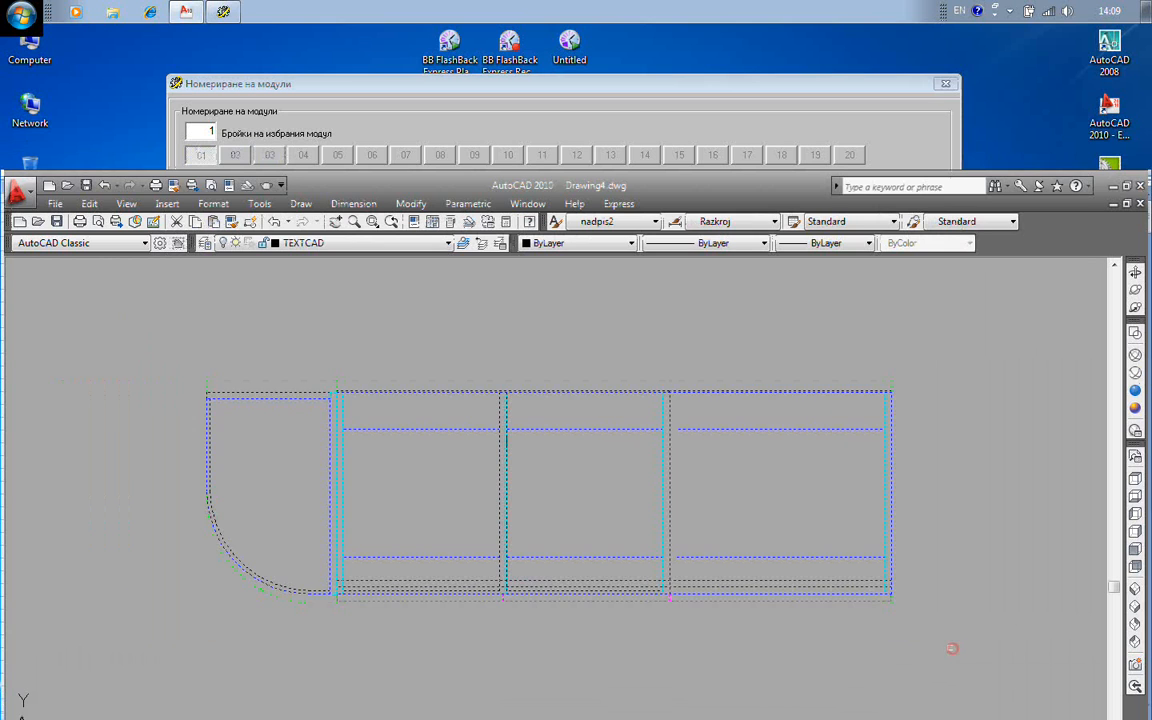
pyautogui.scroll(-1, 488, 443)
pyautogui.scroll(-2, 692, 508)
pyautogui.moveTo(761, 527); pyautogui.dragTo(368, 450, button='middle')
pyautogui.press('Escape')
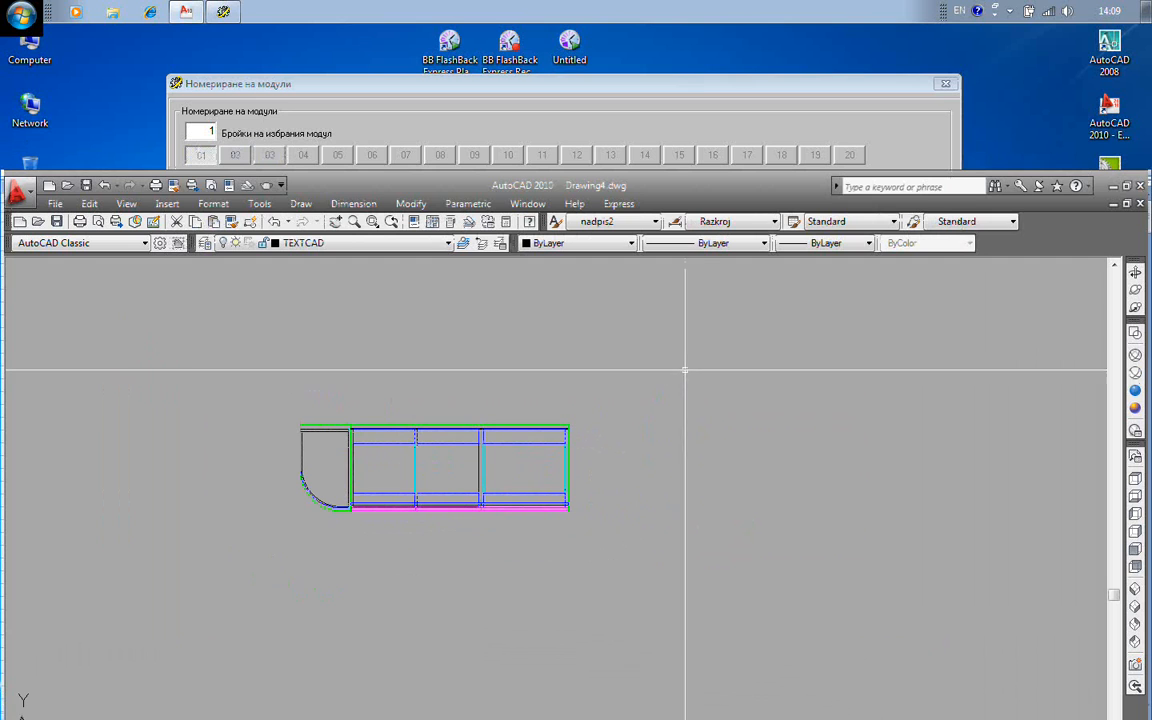
pyautogui.click(638, 350)
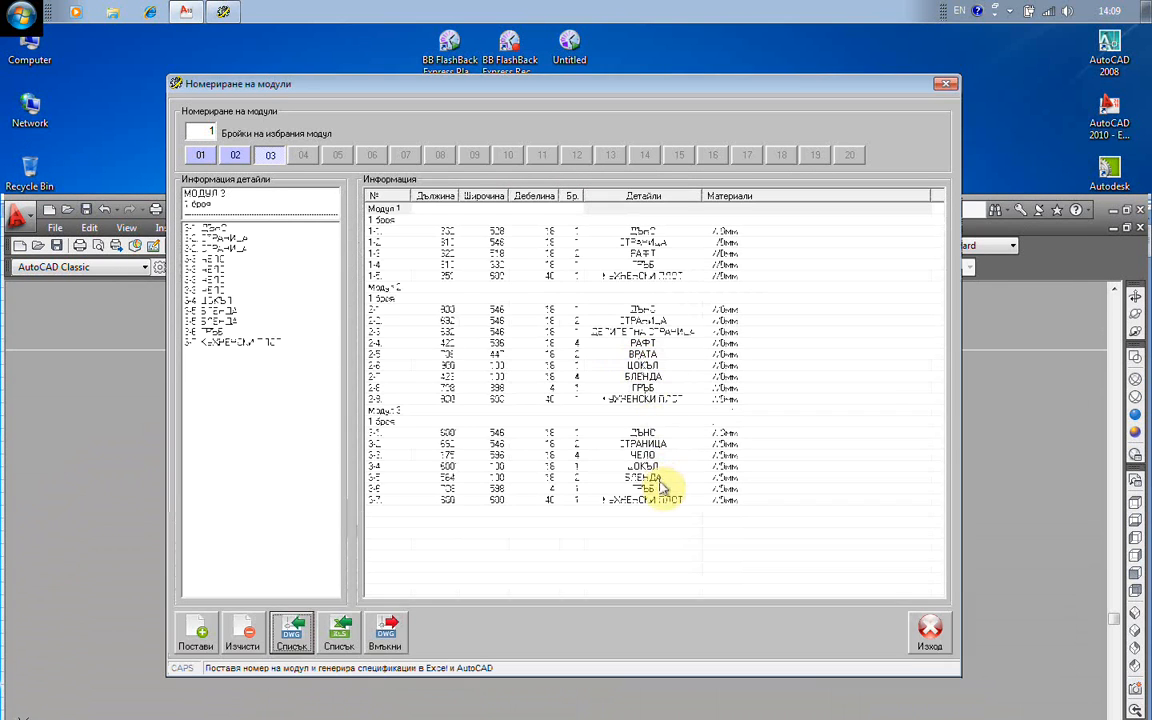
pyautogui.click(1038, 481)
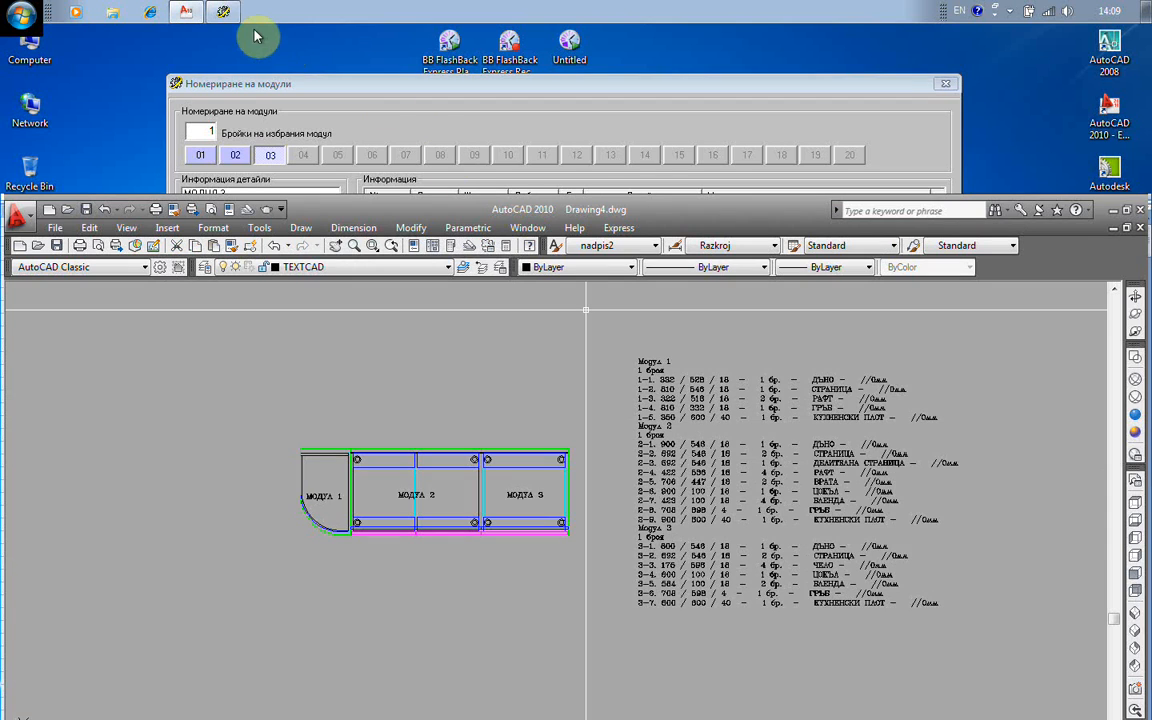
# Return to acadDraw's module numbering dialog and review the part lists of modules 01 and 03.
pyautogui.click(224, 13)
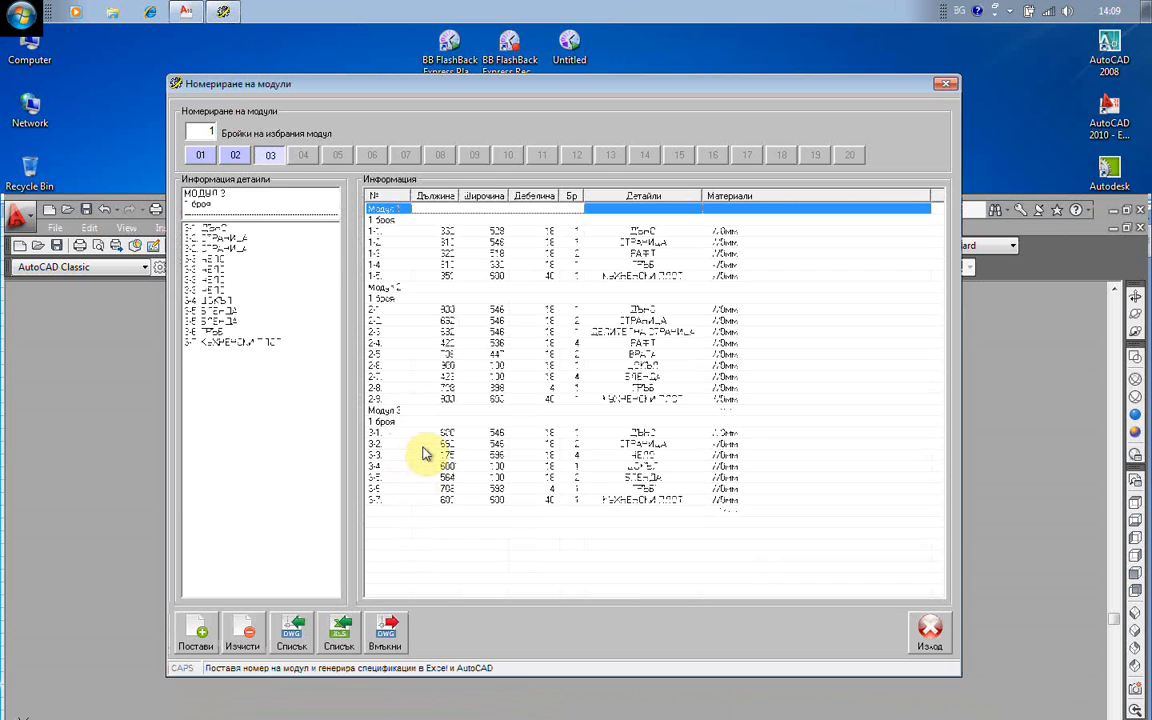
pyautogui.click(200, 156)
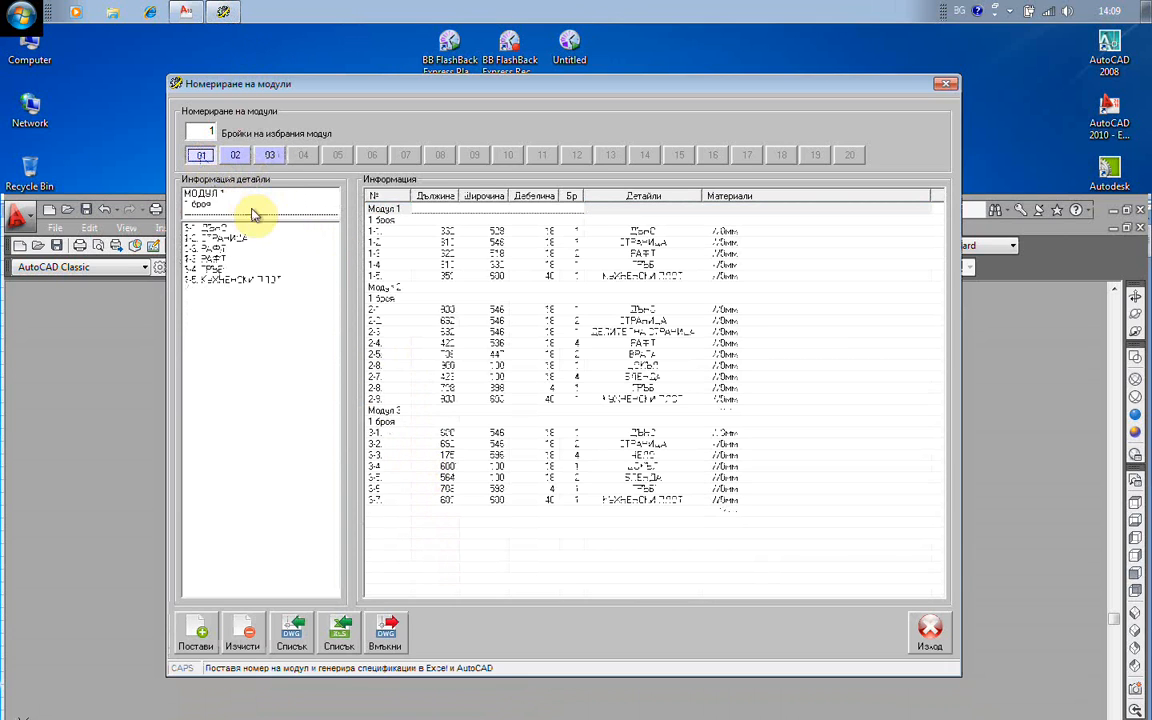
pyautogui.click(268, 156)
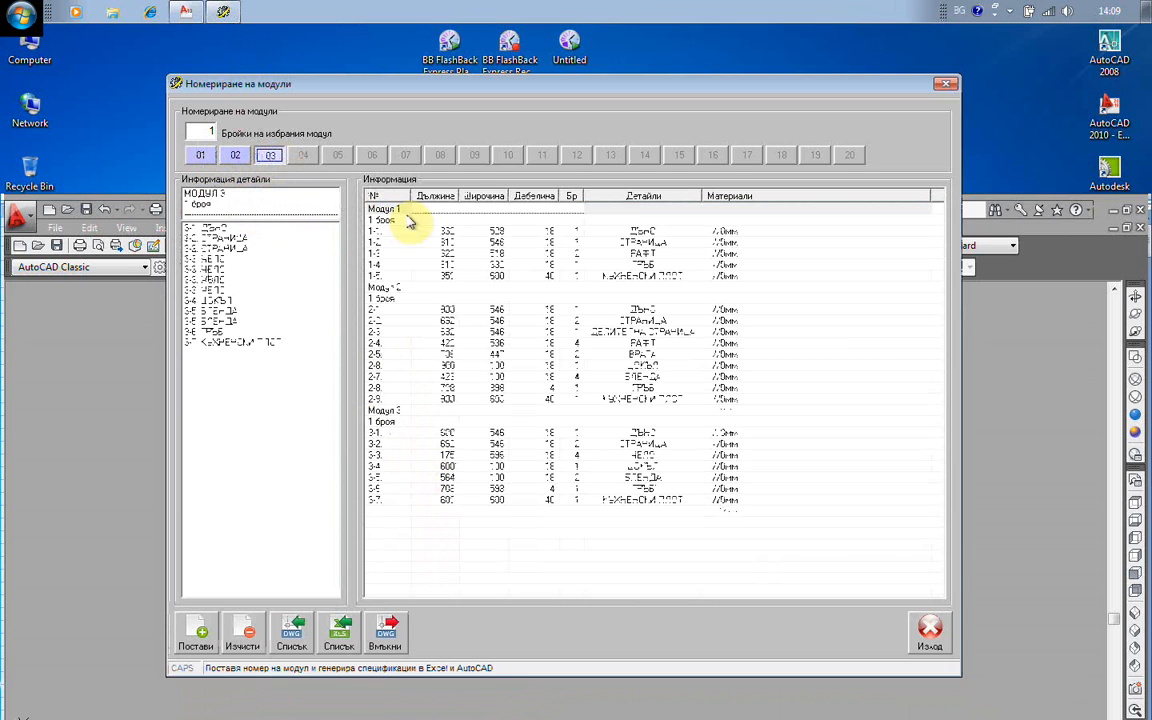
# Clear the numbering data of modules 03, 02 and 01 from the module numbering dialog.
pyautogui.click(245, 632)
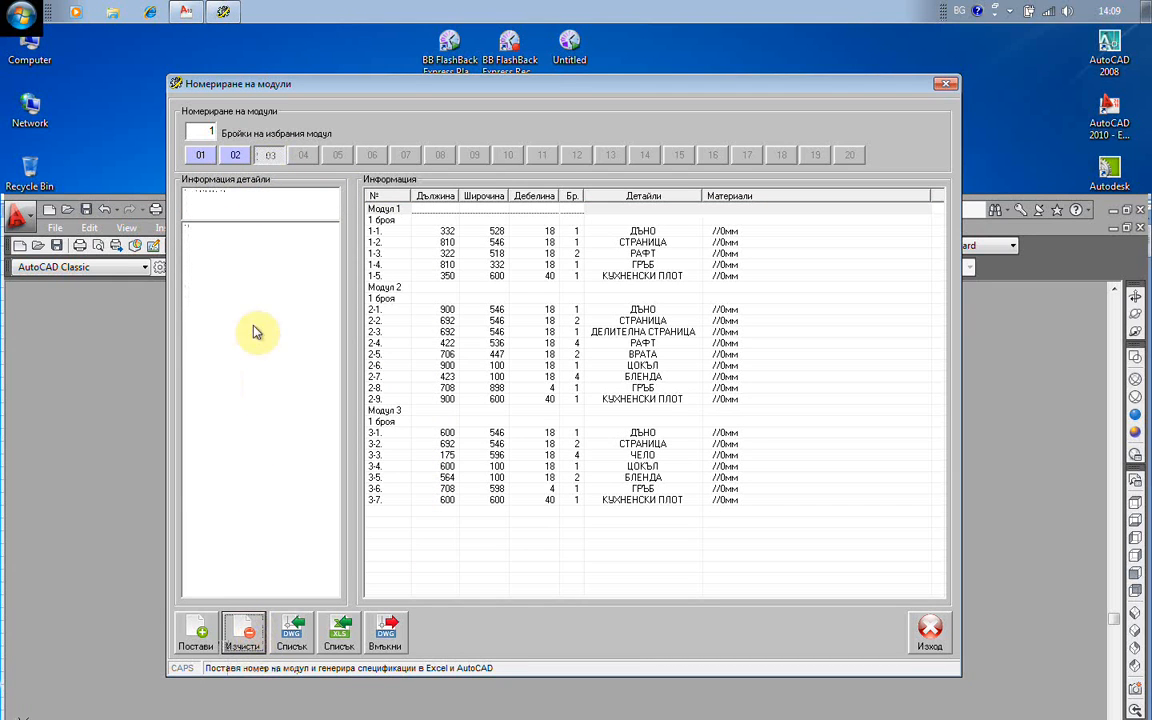
pyautogui.click(234, 155)
pyautogui.click(245, 628)
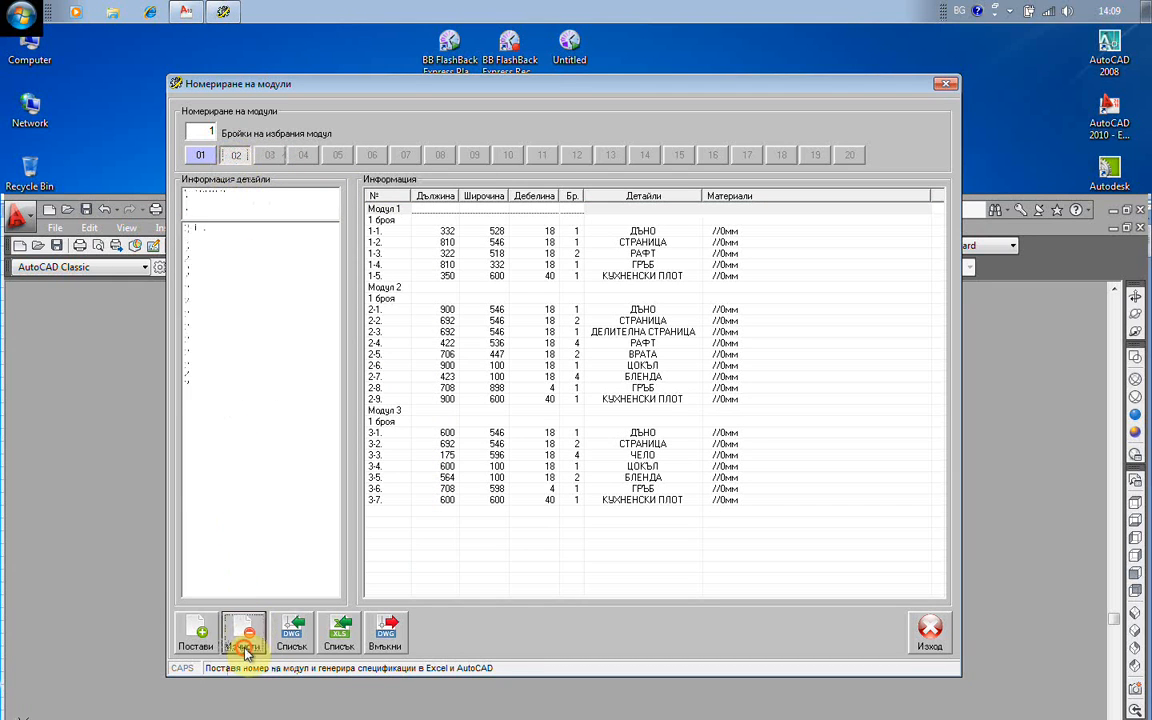
pyautogui.click(200, 155)
pyautogui.click(247, 632)
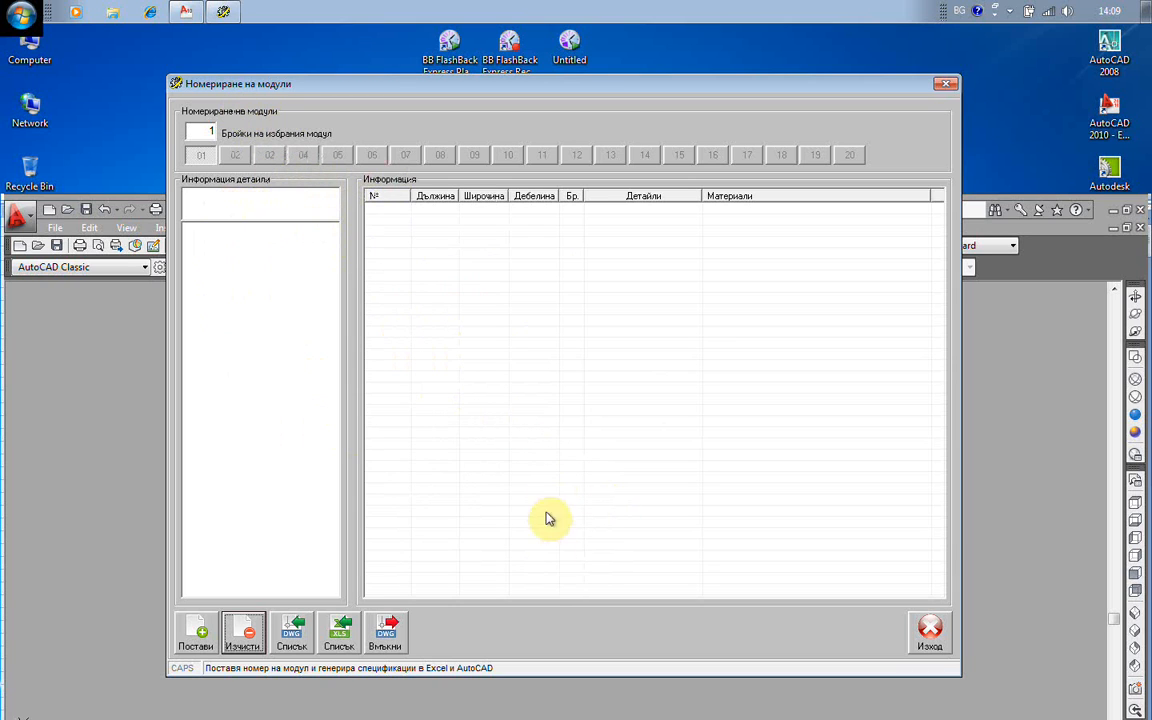
# Load the module data back from the AutoCAD drawing by selecting all the cabinets, and review the part lists of modules 02 and 01.
pyautogui.click(386, 632)
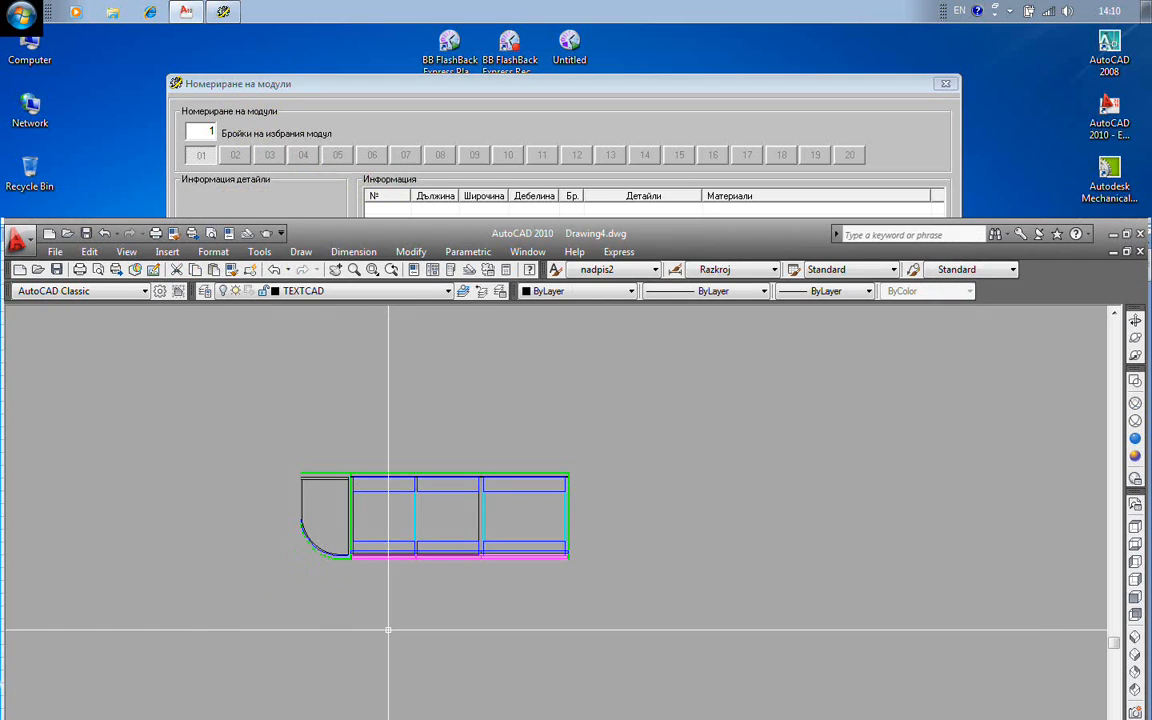
pyautogui.moveTo(247, 411); pyautogui.dragTo(566, 566)
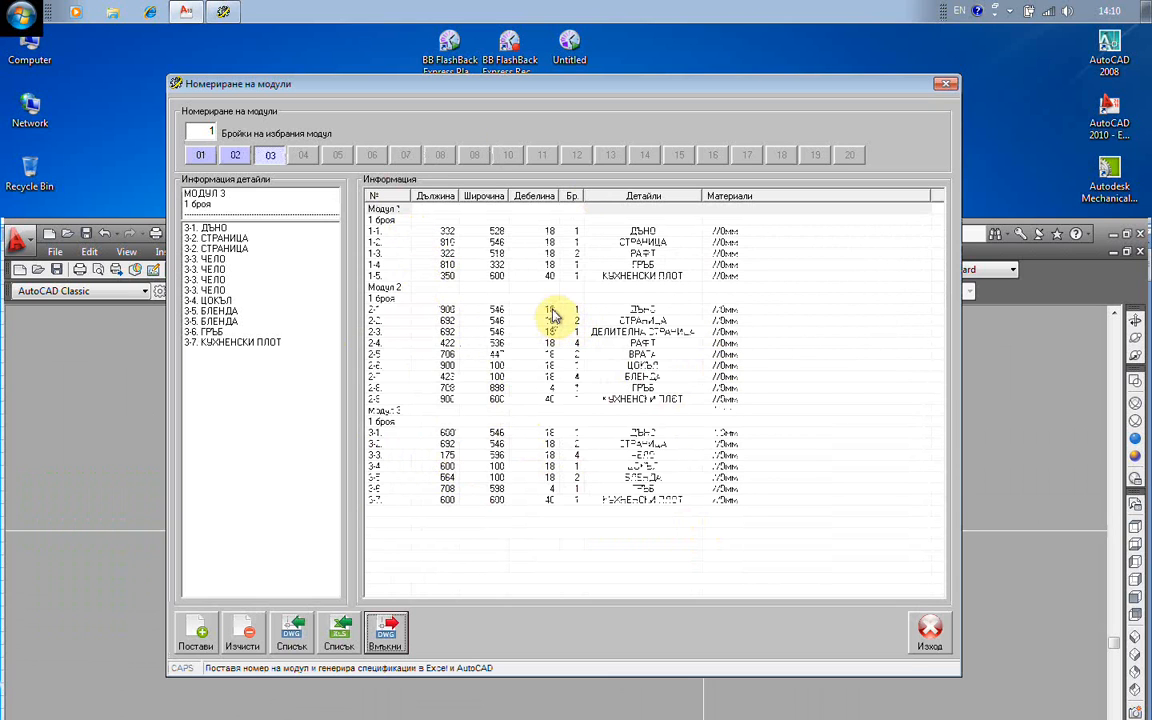
pyautogui.click(236, 156)
pyautogui.click(200, 156)
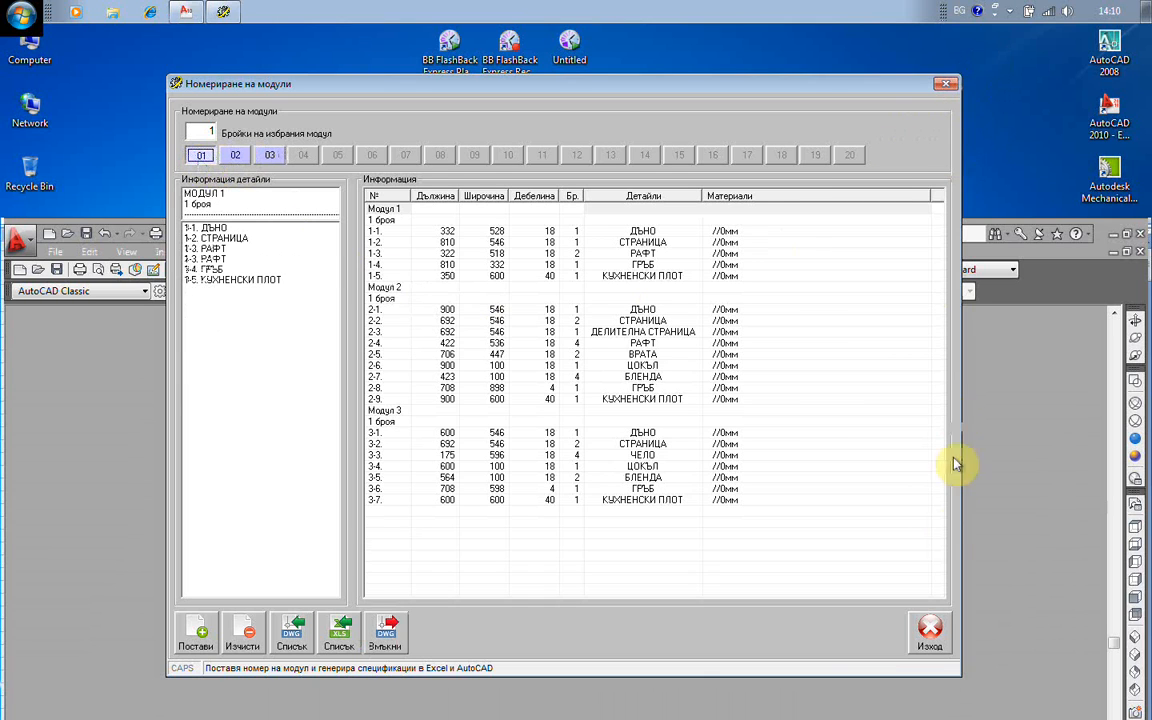
pyautogui.click(931, 630)
pyautogui.click(1010, 11)
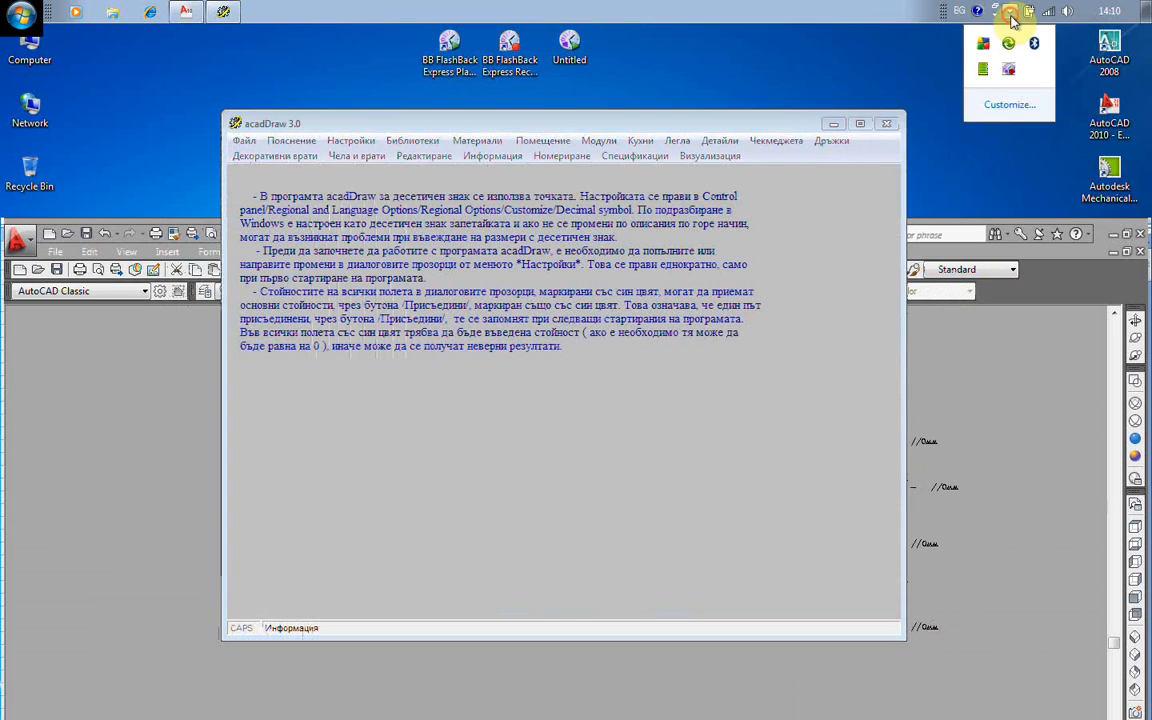